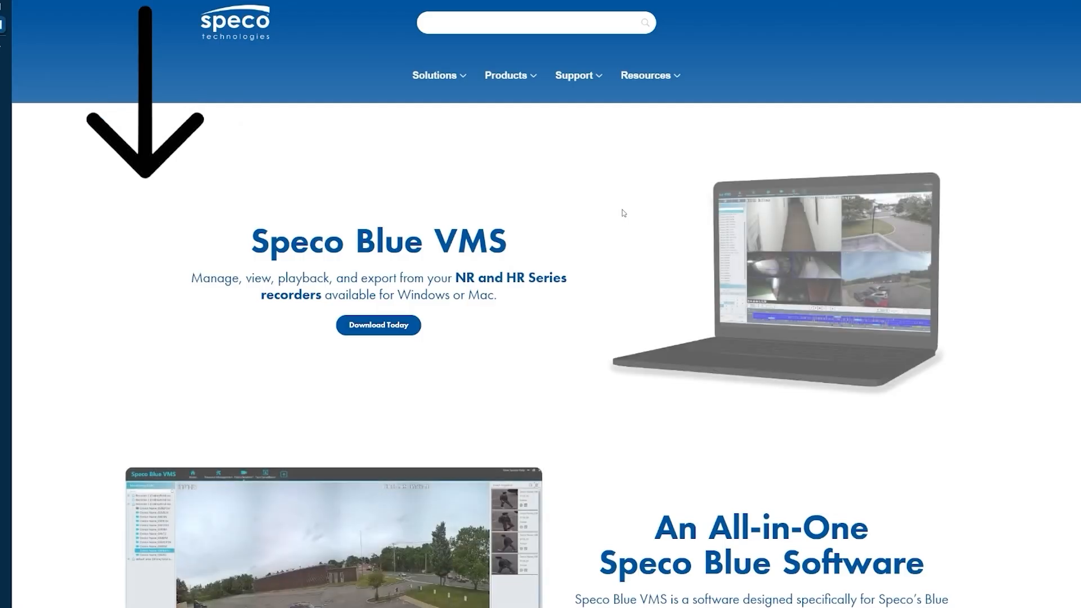
Open the Speco Blue VMS Lite for Windows download form and fill in the company name
{"action": "scroll", "coordinate": [622, 213], "scroll_direction": "down", "scroll_amount": 3}
{"action": "scroll", "coordinate": [623, 212], "scroll_direction": "down", "scroll_amount": 10}
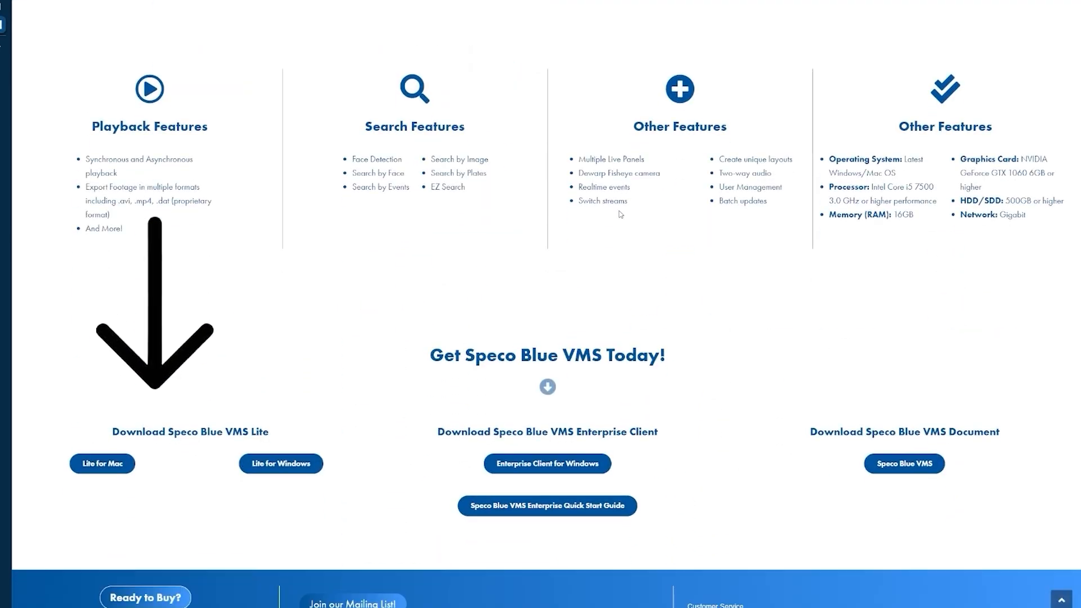
{"action": "left_click", "coordinate": [285, 468]}
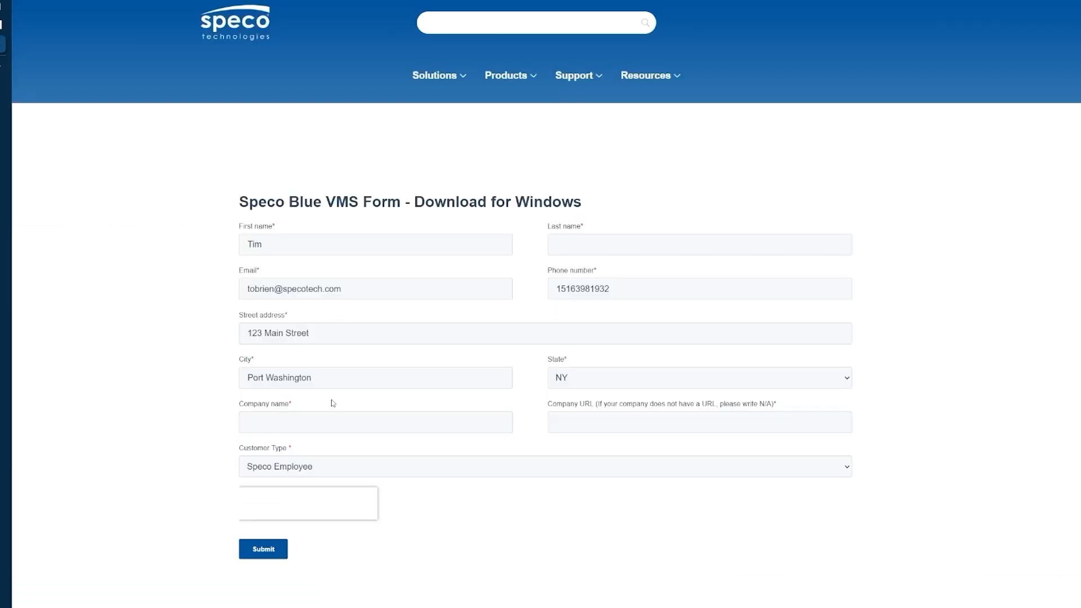
{"action": "left_click", "coordinate": [324, 426]}
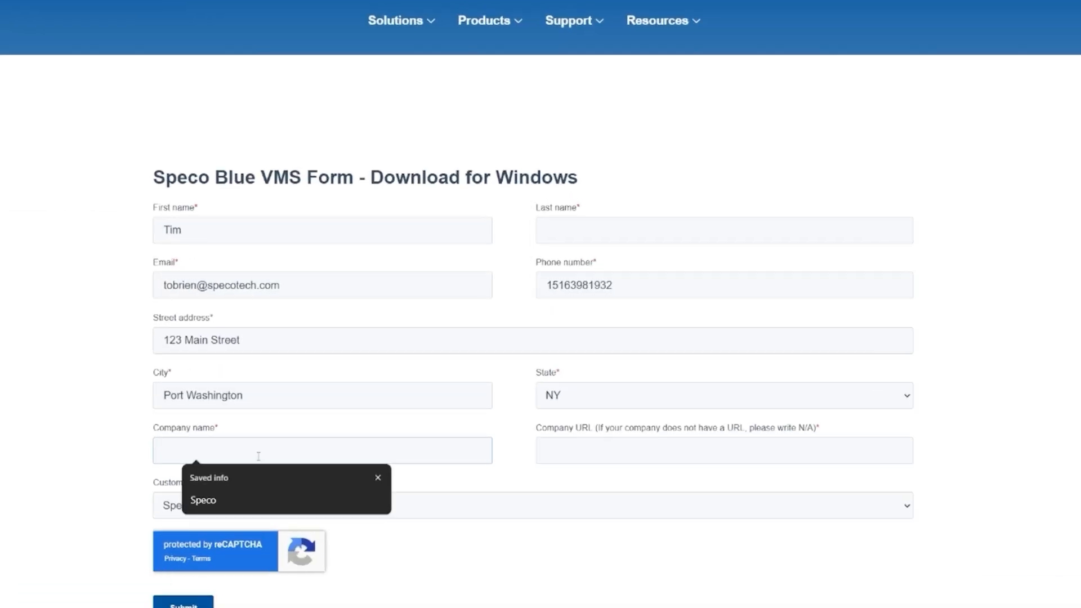
{"action": "type", "text": "specotec"}
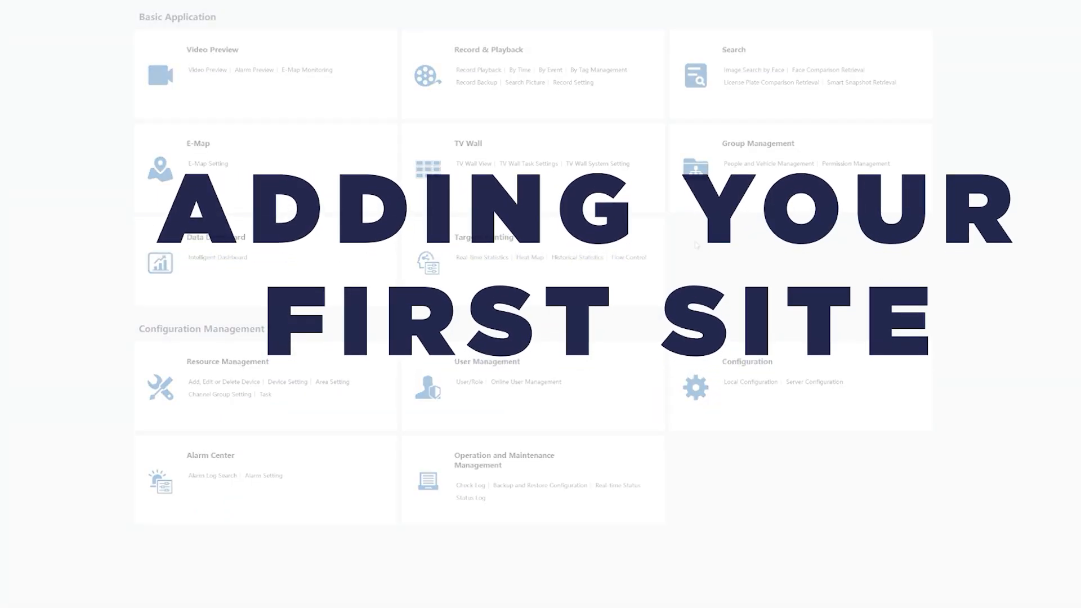
Start manually adding an encoding device in Resource Management, with Serial No. as its address type
{"action": "left_click", "coordinate": [240, 362]}
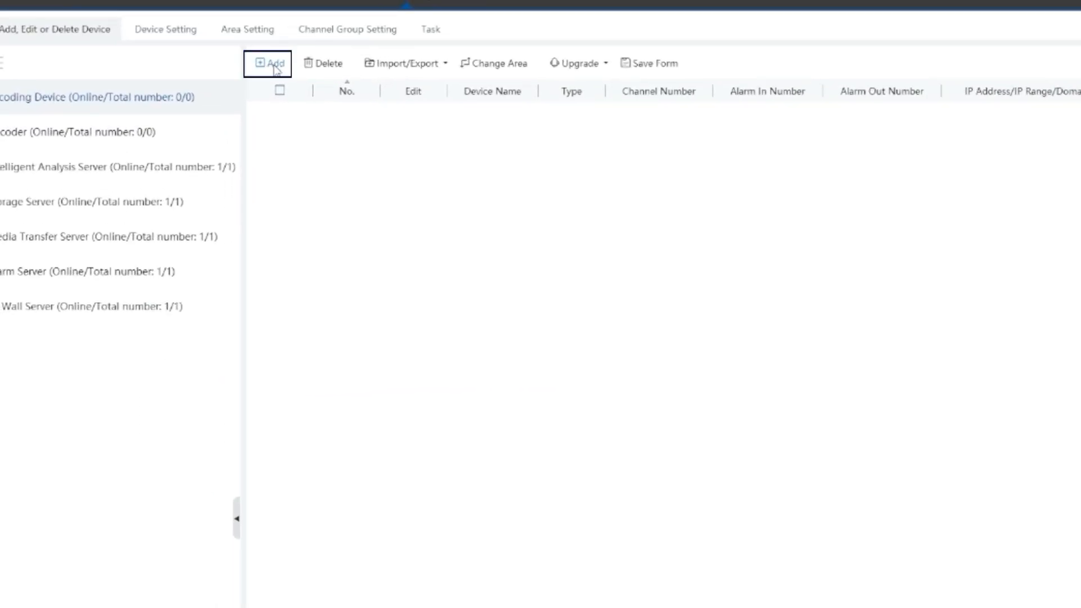
{"action": "left_click", "coordinate": [274, 67]}
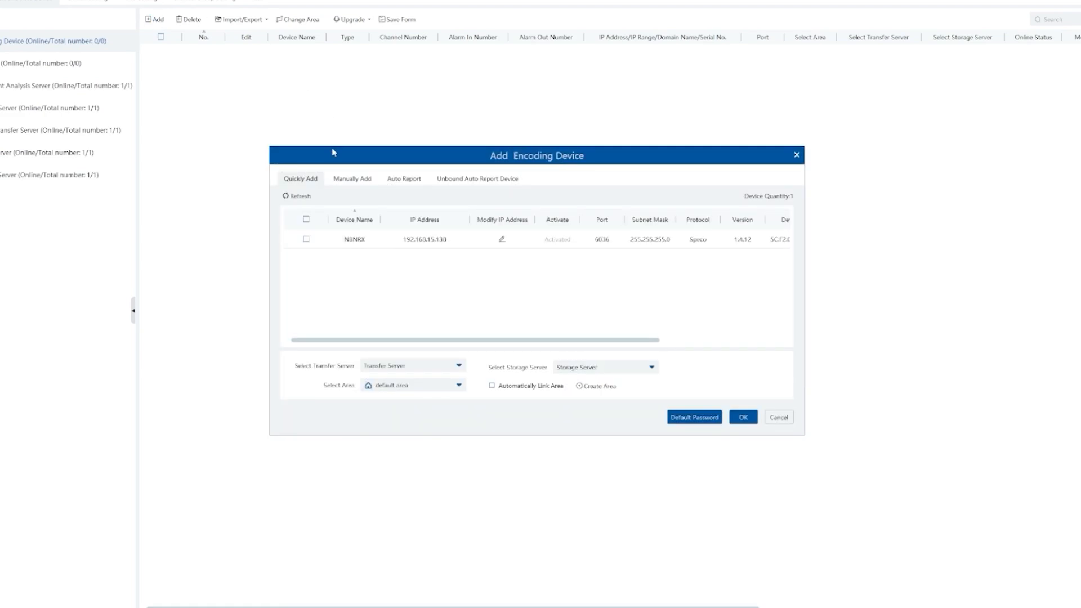
{"action": "left_click", "coordinate": [345, 179]}
{"action": "left_click", "coordinate": [332, 227]}
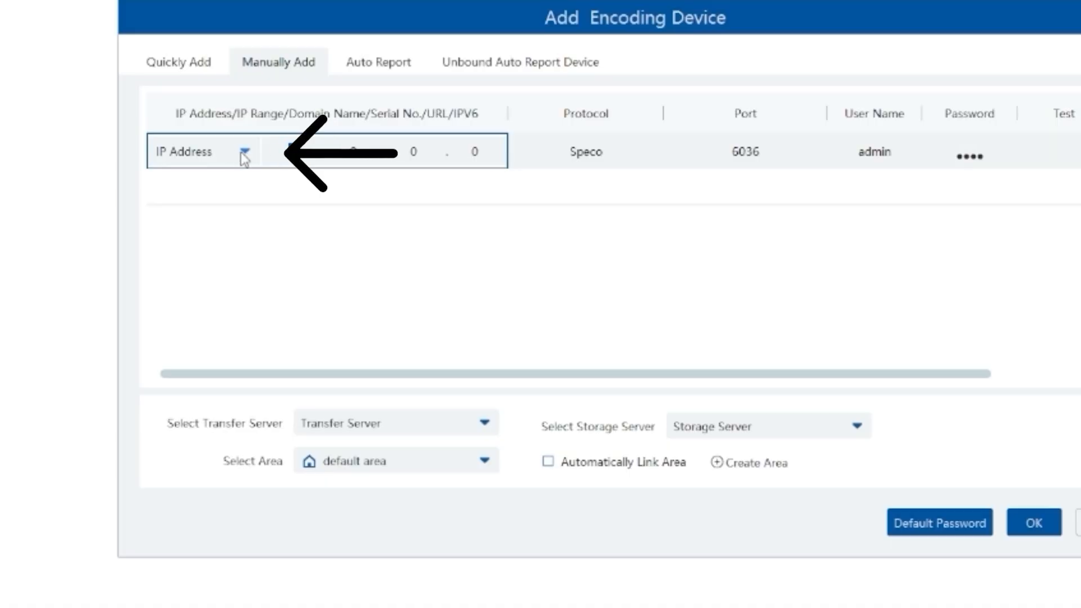
{"action": "left_click", "coordinate": [333, 225]}
{"action": "left_click", "coordinate": [194, 295]}
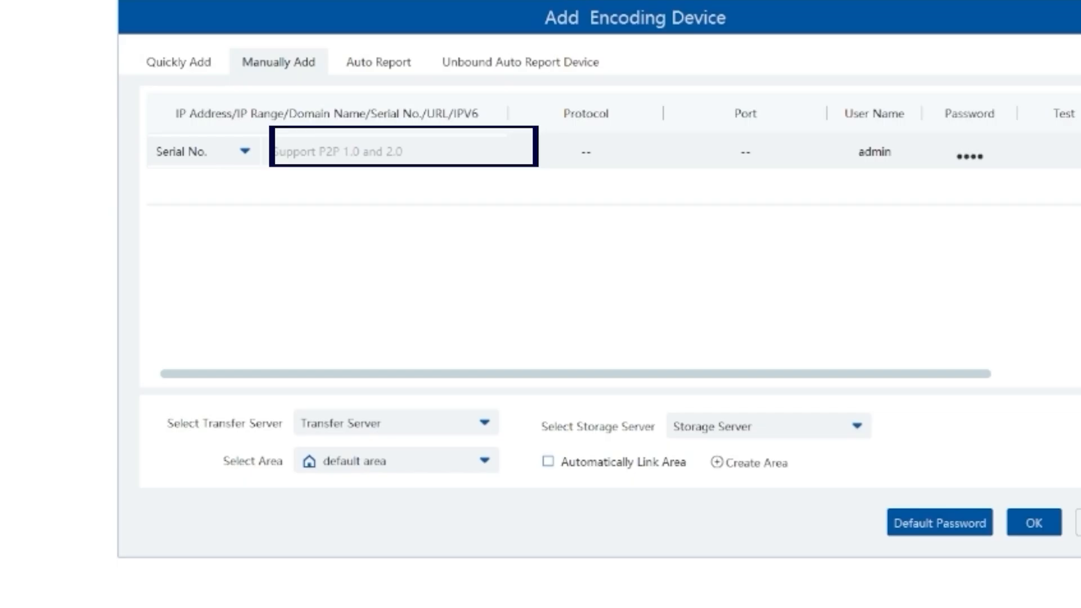
Enter the recorder's serial number and test the connection to the device
{"action": "left_click", "coordinate": [435, 145]}
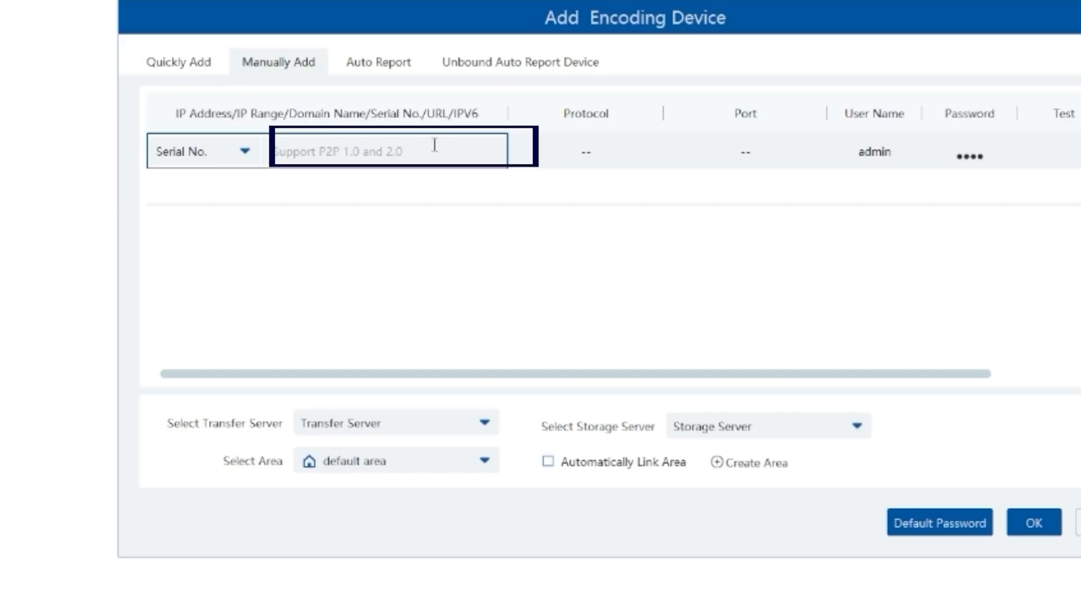
{"action": "key", "text": "ctrl+v"}
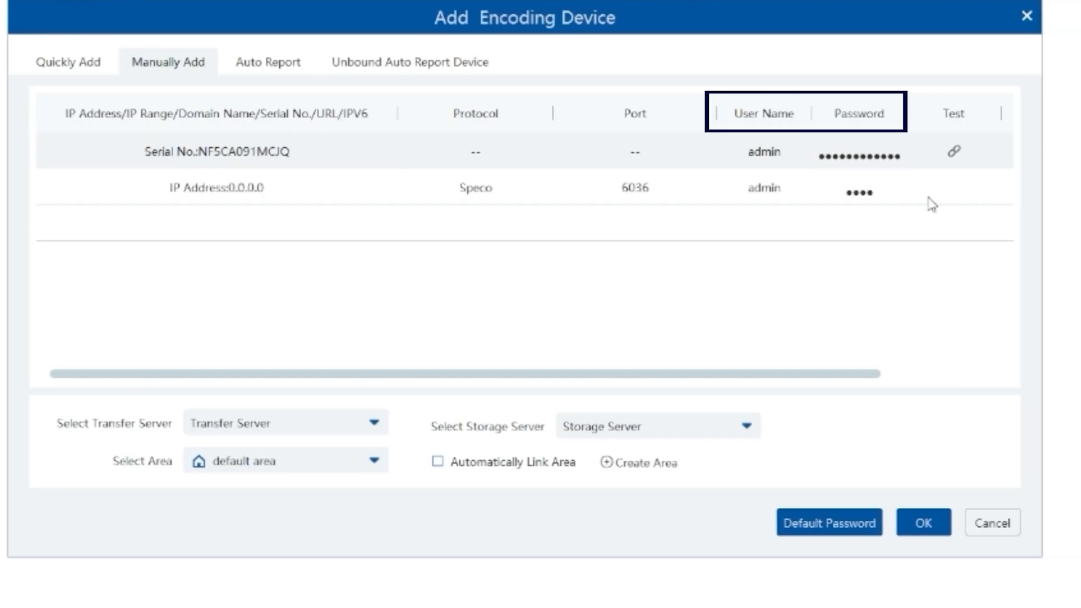
{"action": "left_click", "coordinate": [955, 151]}
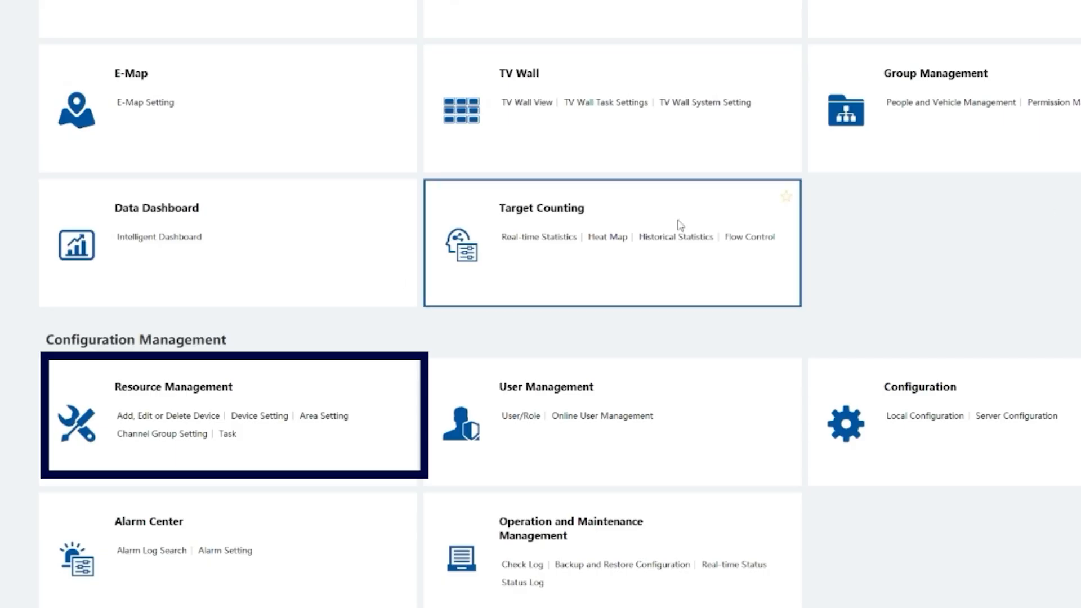
Create a top-level area named Long Island in the resource area settings
{"action": "left_click", "coordinate": [163, 398]}
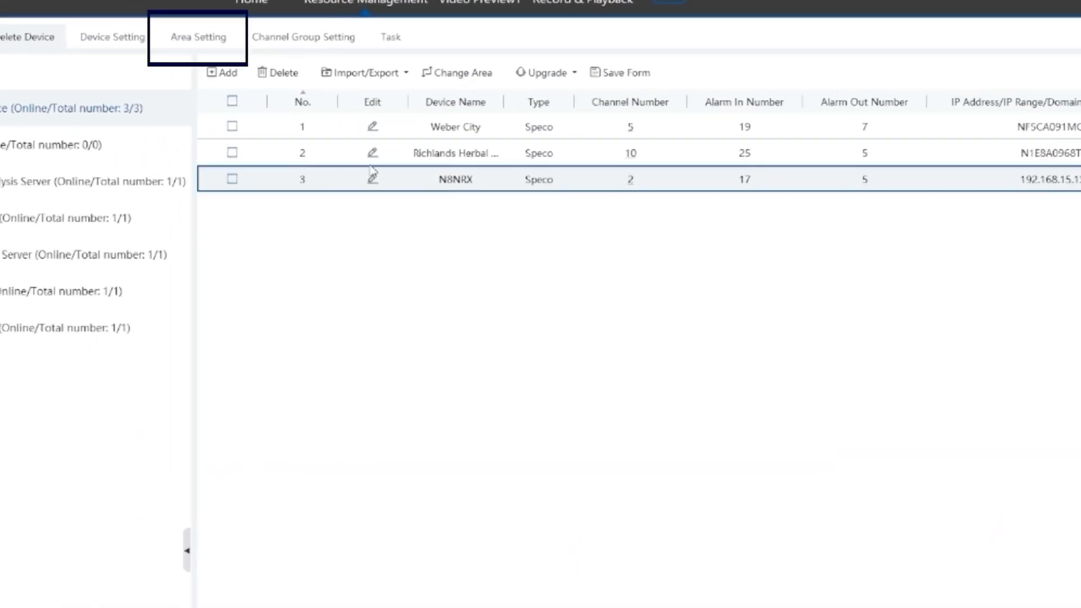
{"action": "left_click", "coordinate": [211, 53]}
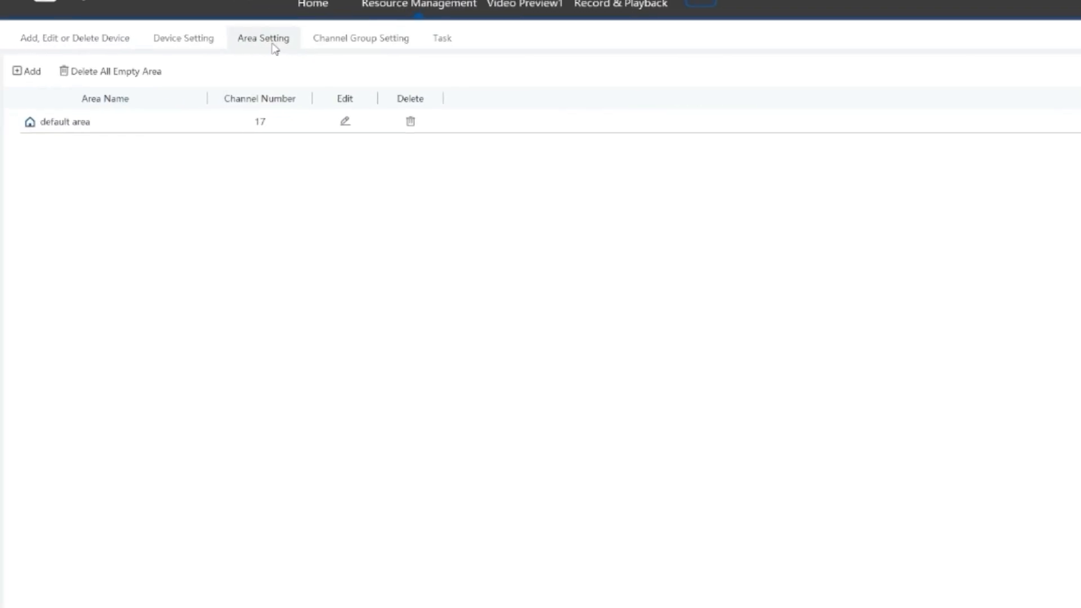
{"action": "left_click", "coordinate": [18, 72]}
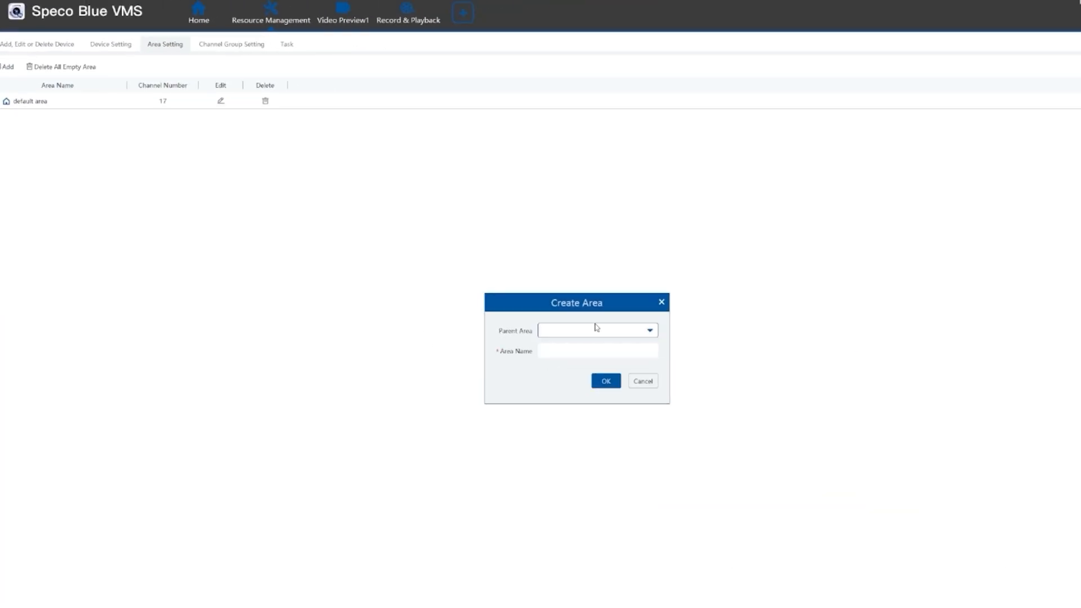
{"action": "left_click", "coordinate": [583, 338]}
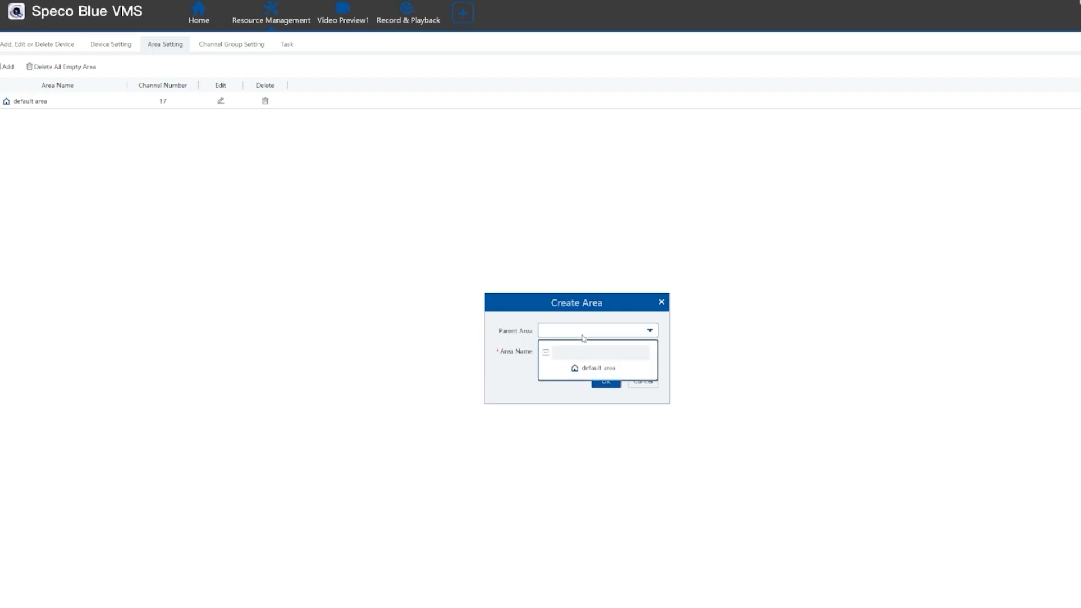
{"action": "left_click", "coordinate": [565, 355]}
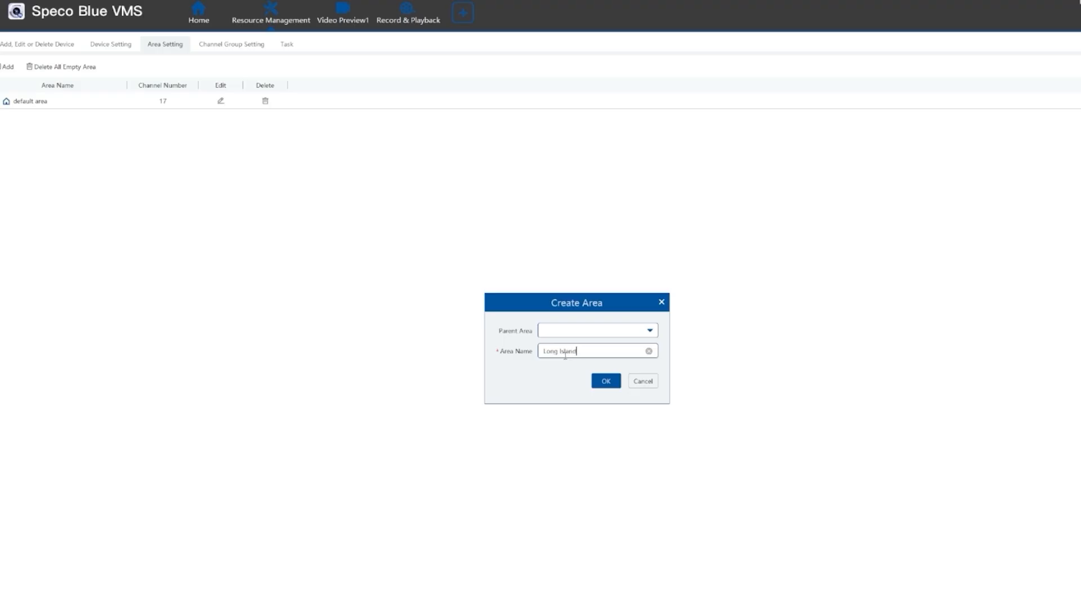
{"action": "left_click", "coordinate": [594, 381]}
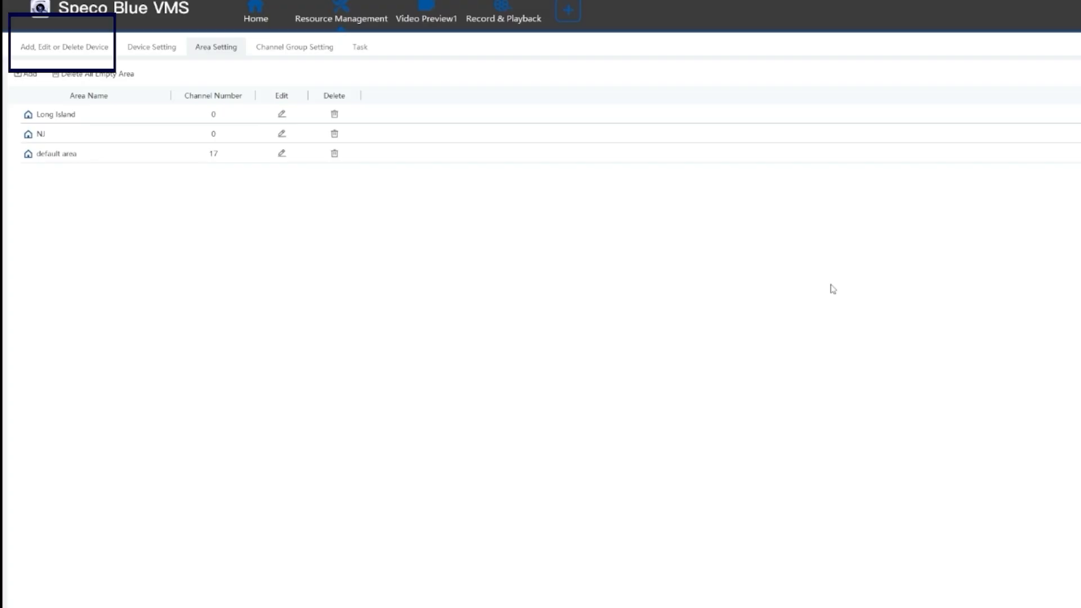
Assign the N8NRX device to the Long Island area and the Richlands Herbal Care Plus device to the NJ area
{"action": "left_click", "coordinate": [99, 52]}
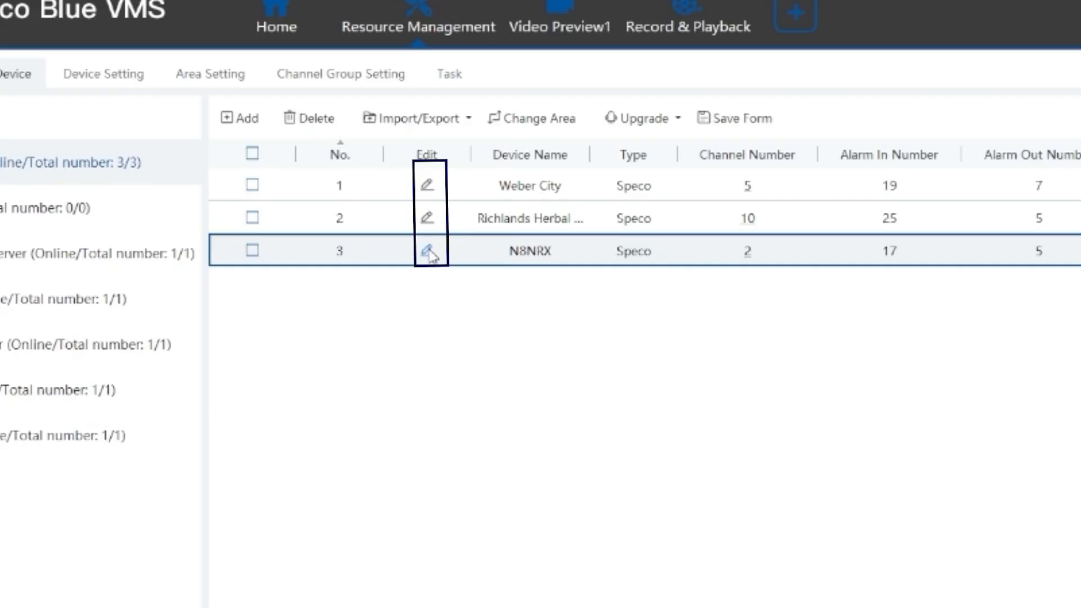
{"action": "left_click", "coordinate": [428, 251]}
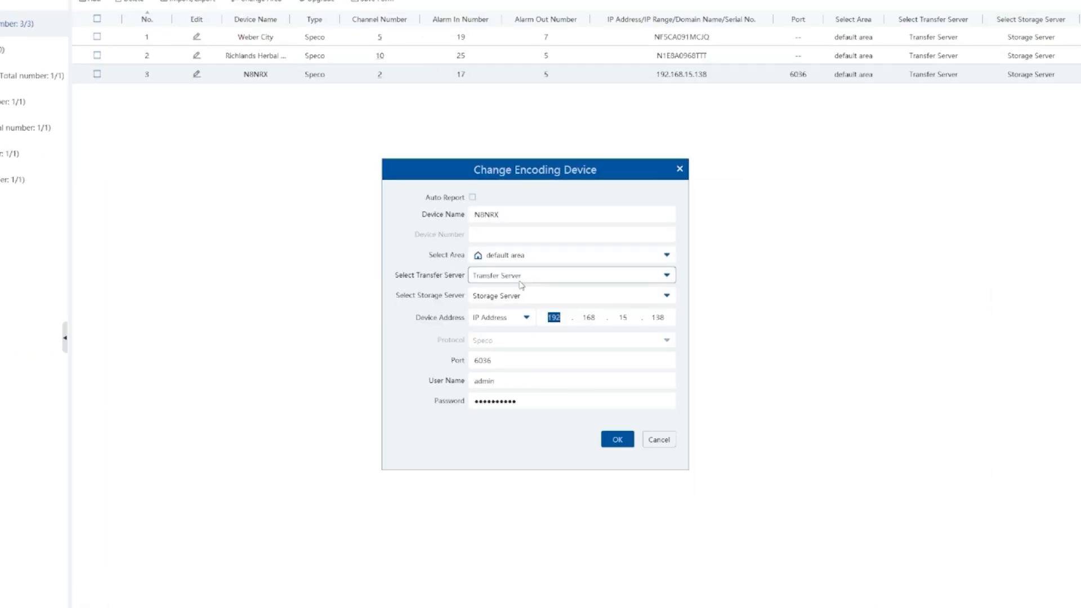
{"action": "left_click", "coordinate": [520, 260]}
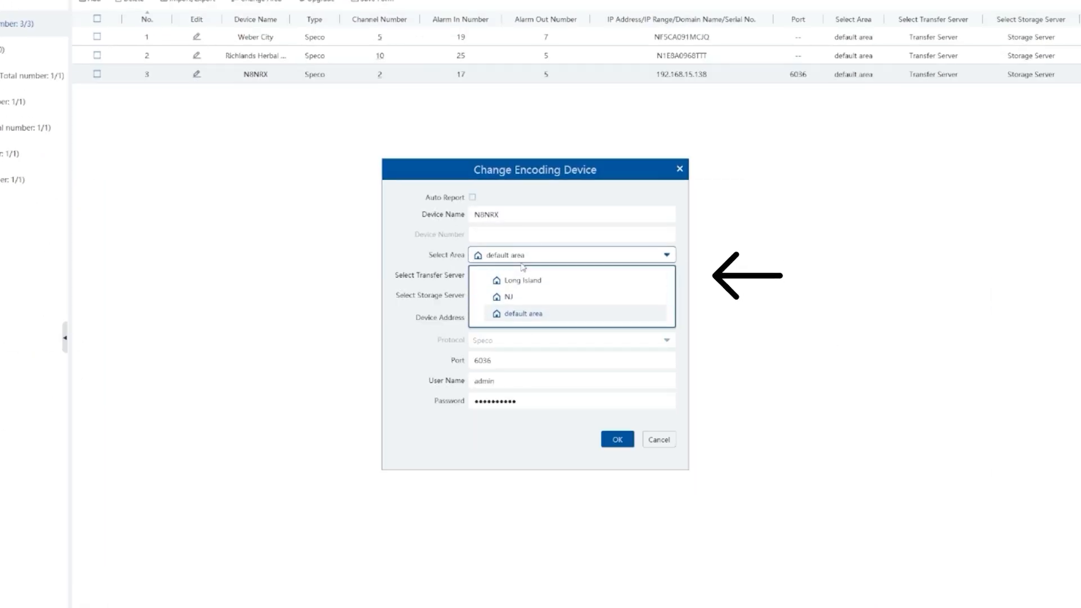
{"action": "left_click", "coordinate": [521, 279]}
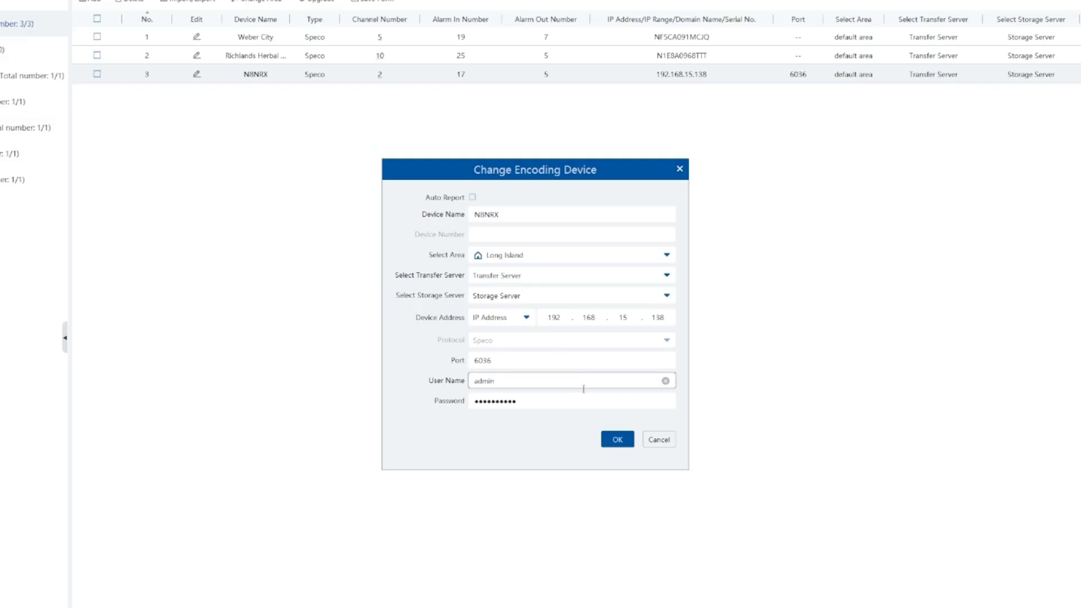
{"action": "left_click", "coordinate": [611, 438]}
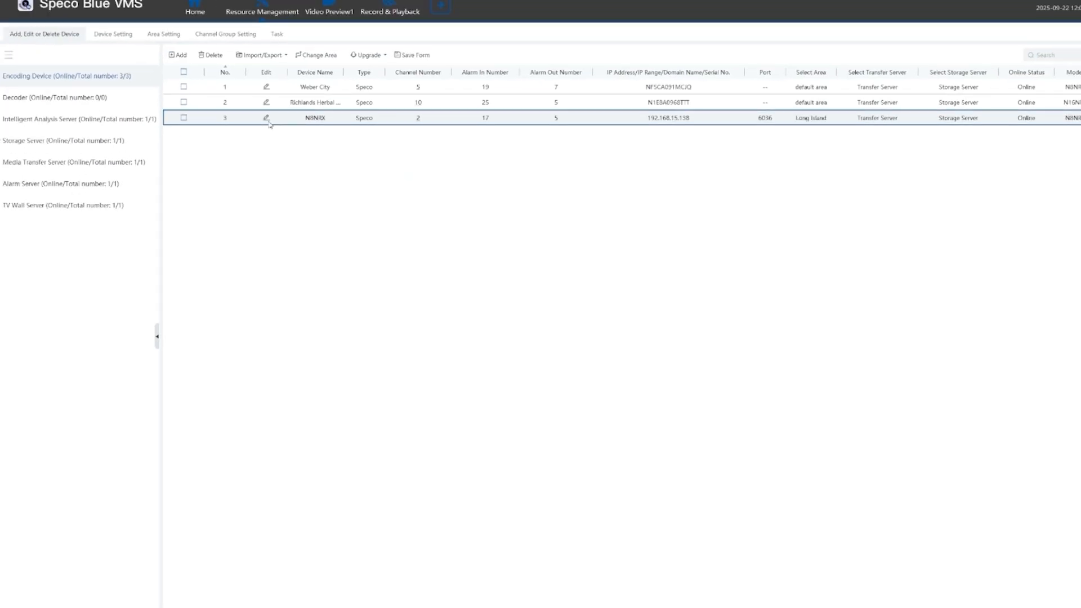
{"action": "left_click", "coordinate": [266, 103]}
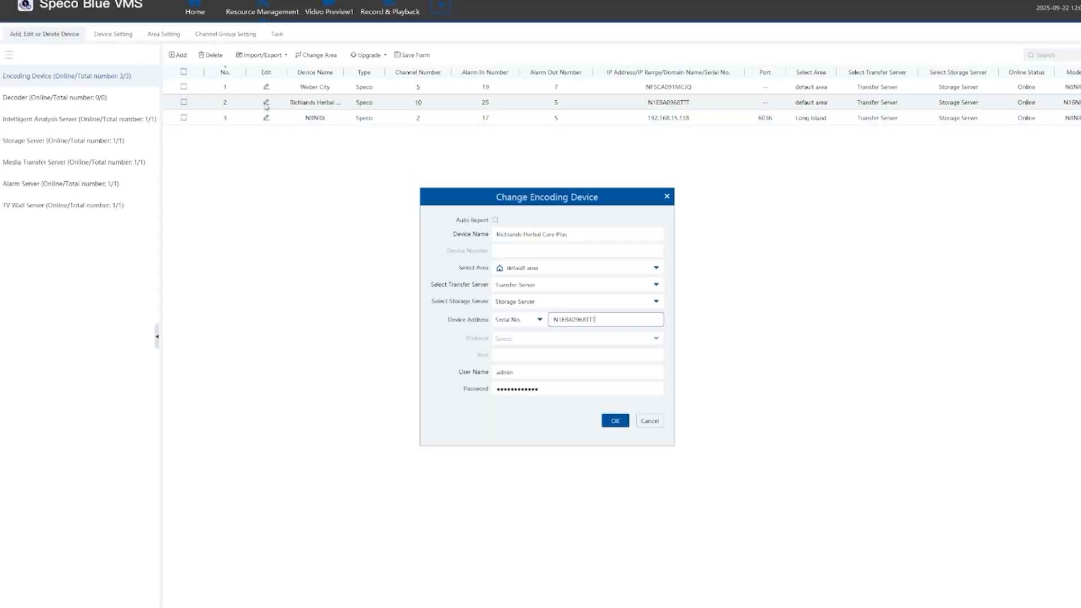
{"action": "left_click", "coordinate": [526, 263]}
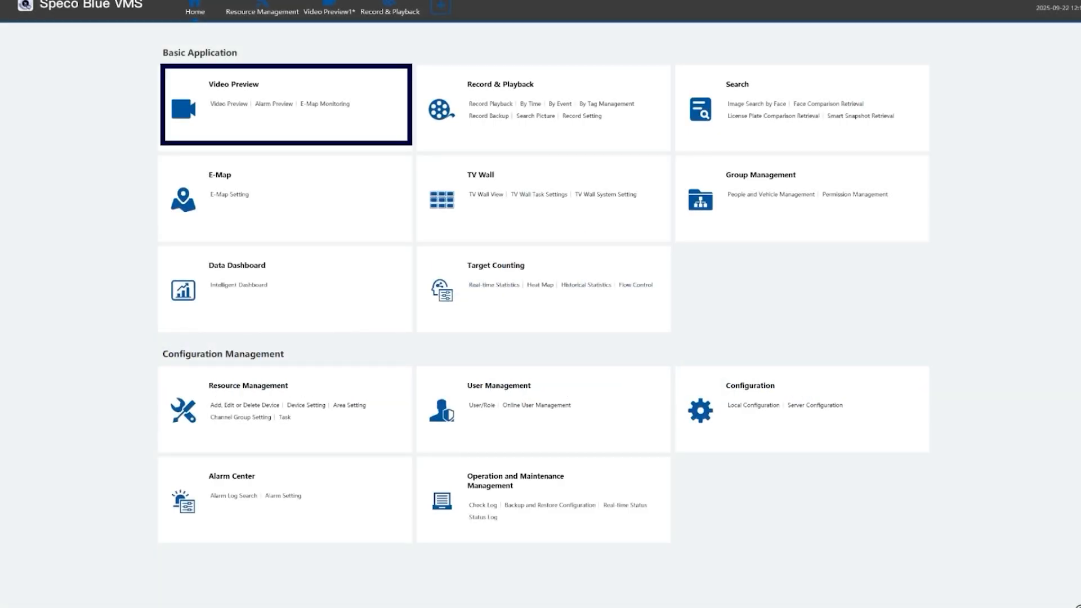
Set up a live video preview with the 8-window layout and fill it with the NJ area's cameras
{"action": "left_click", "coordinate": [239, 112]}
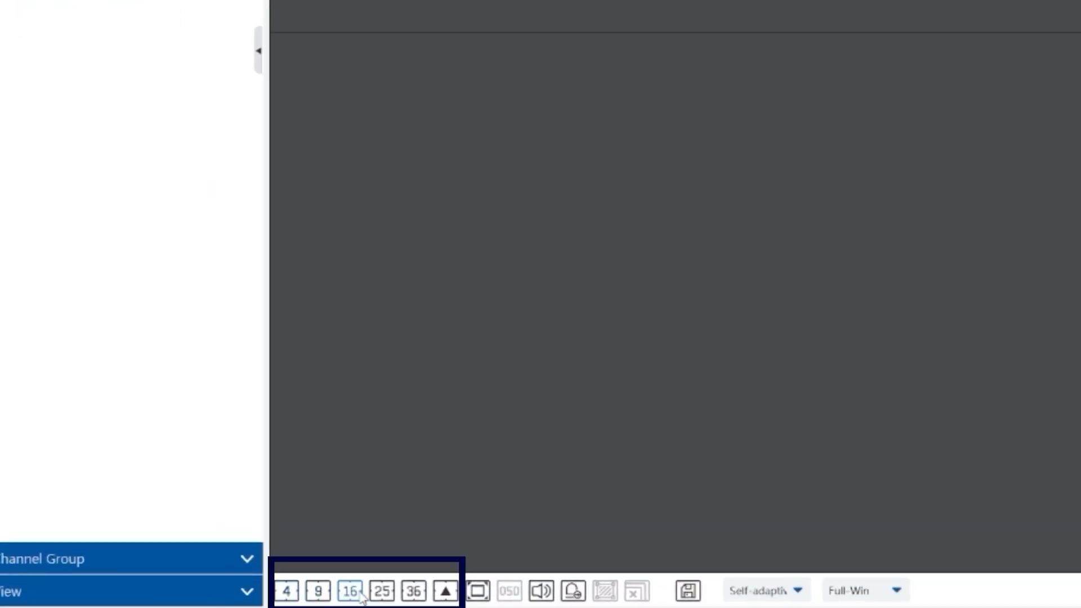
{"action": "left_click", "coordinate": [446, 597]}
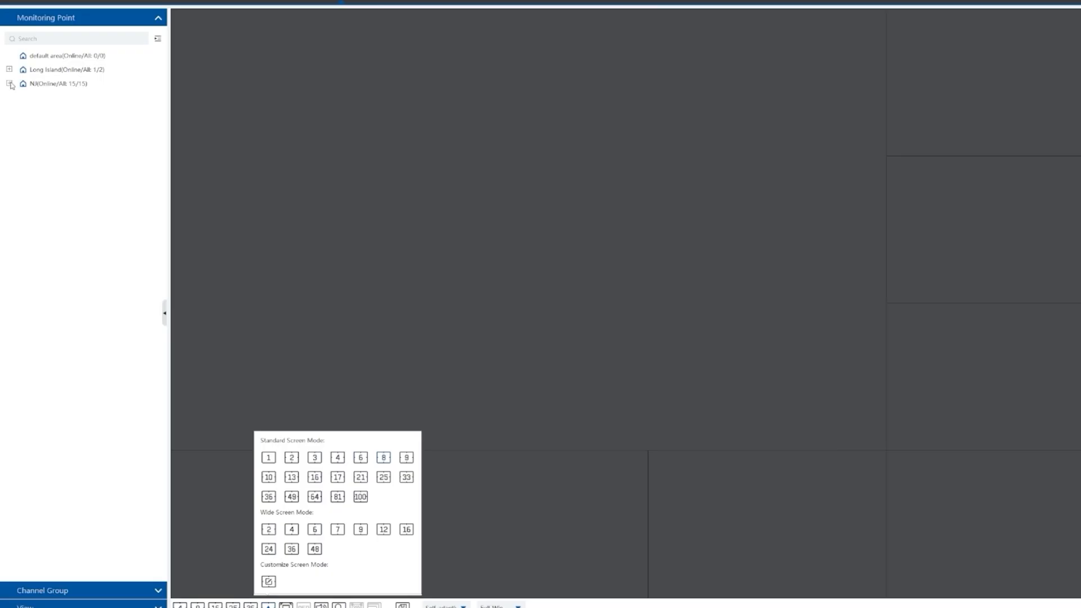
{"action": "left_click", "coordinate": [10, 84]}
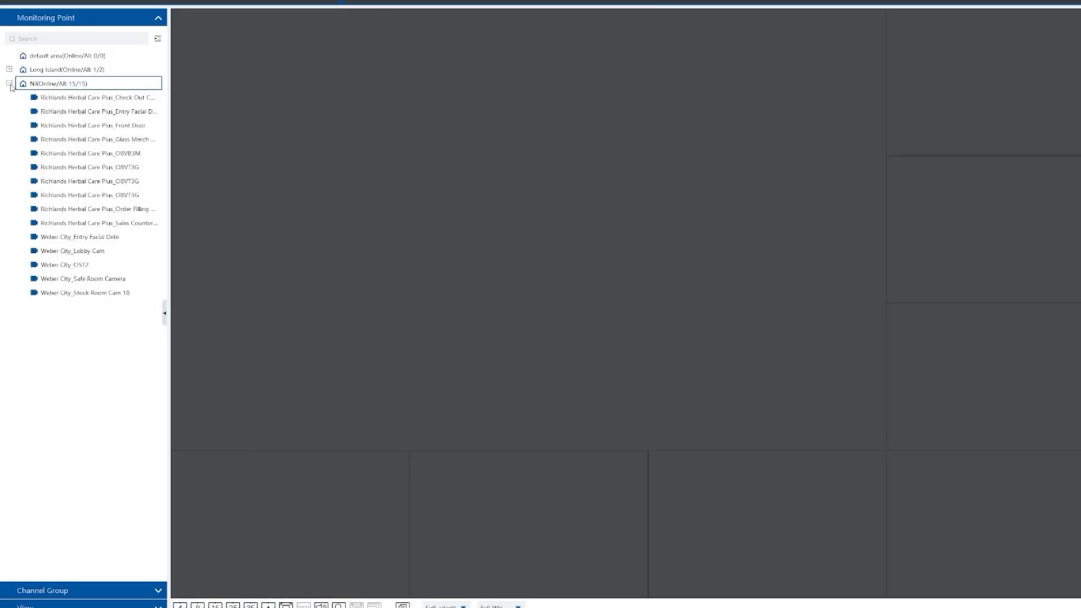
{"action": "left_click_drag", "start_coordinate": [95, 97], "coordinate": [258, 116]}
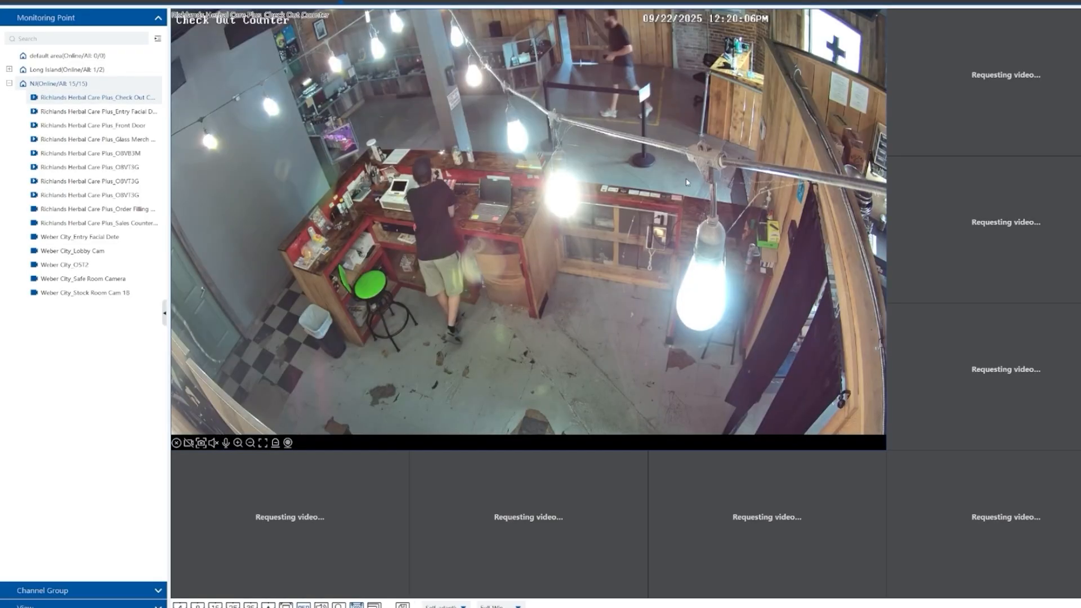
{"action": "right_click", "coordinate": [638, 273]}
{"action": "left_click", "coordinate": [637, 270]}
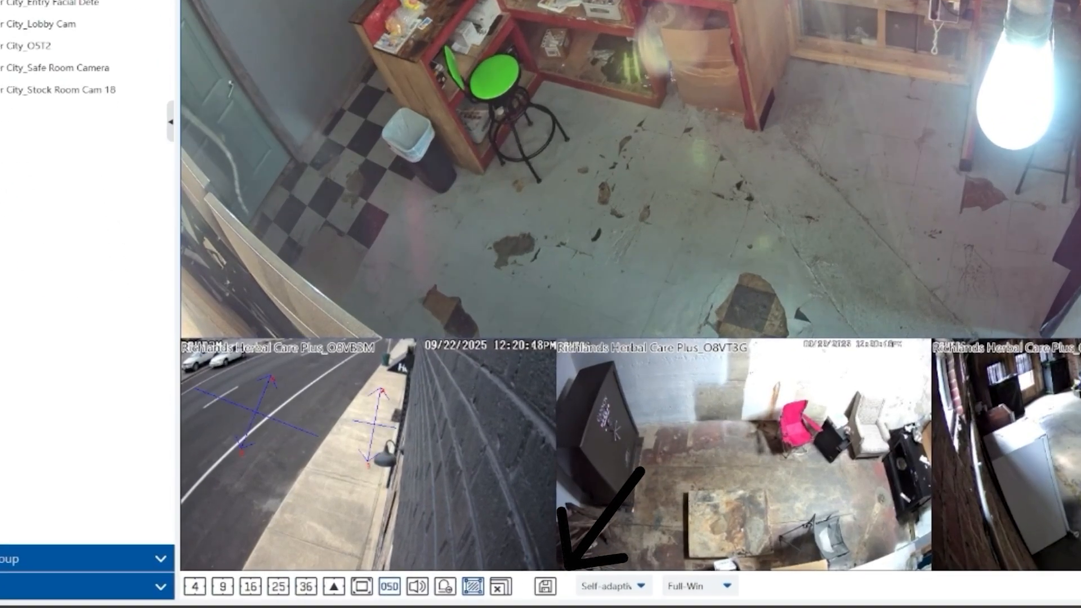
Save the current preview layout as a view named NJ Cameras
{"action": "left_click", "coordinate": [540, 586]}
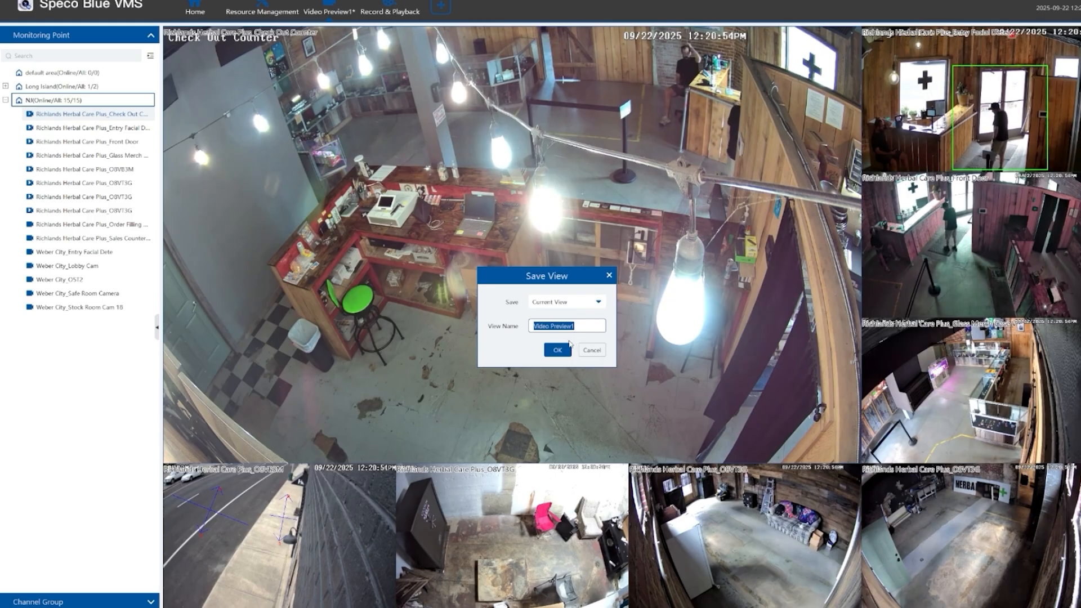
{"action": "type", "text": "Tim"}
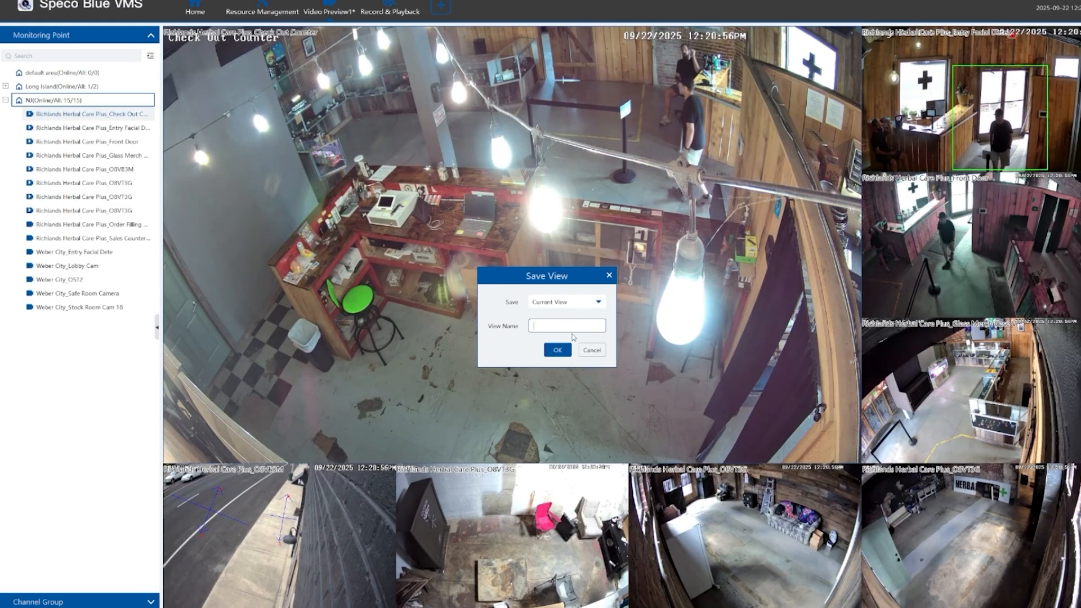
{"action": "key", "text": "BackSpace"}
{"action": "key", "text": "BackSpace"}
{"action": "key", "text": "BackSpace"}
{"action": "type", "text": "NJ c"}
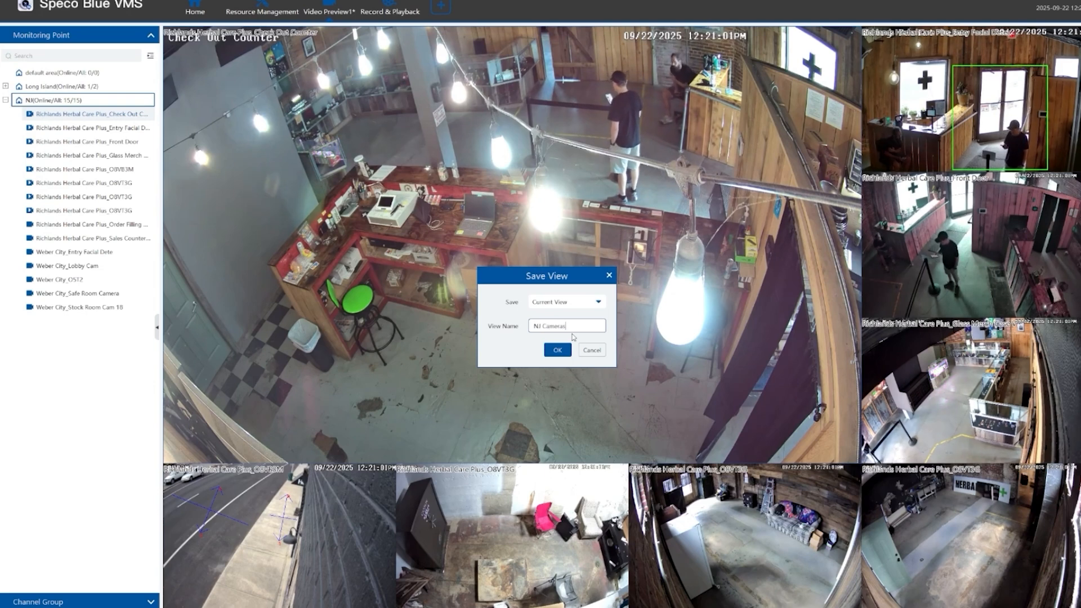
{"action": "type", "text": "ameras"}
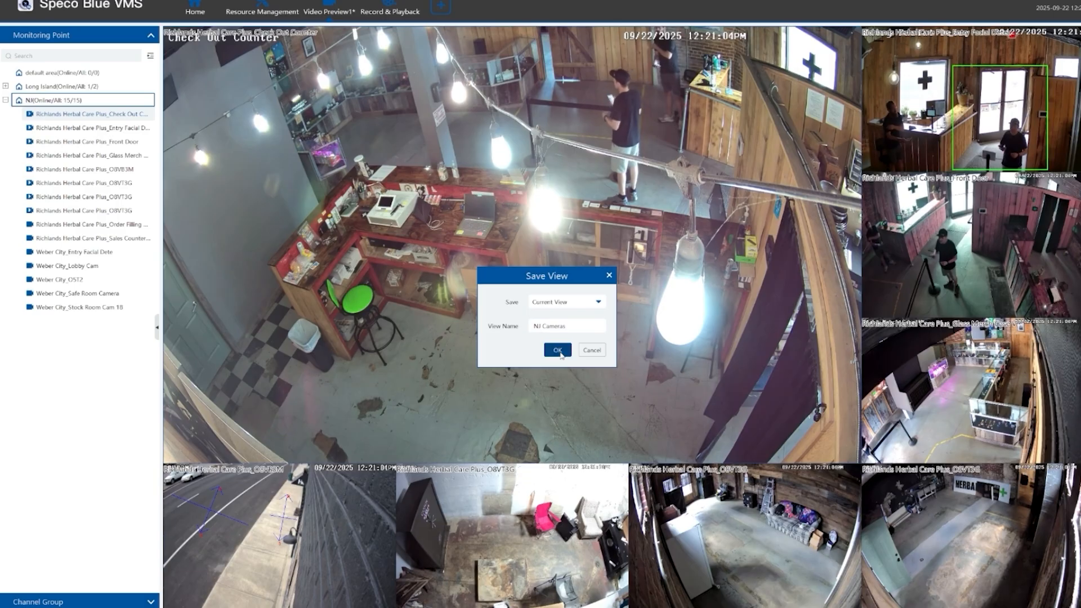
{"action": "left_click", "coordinate": [557, 350]}
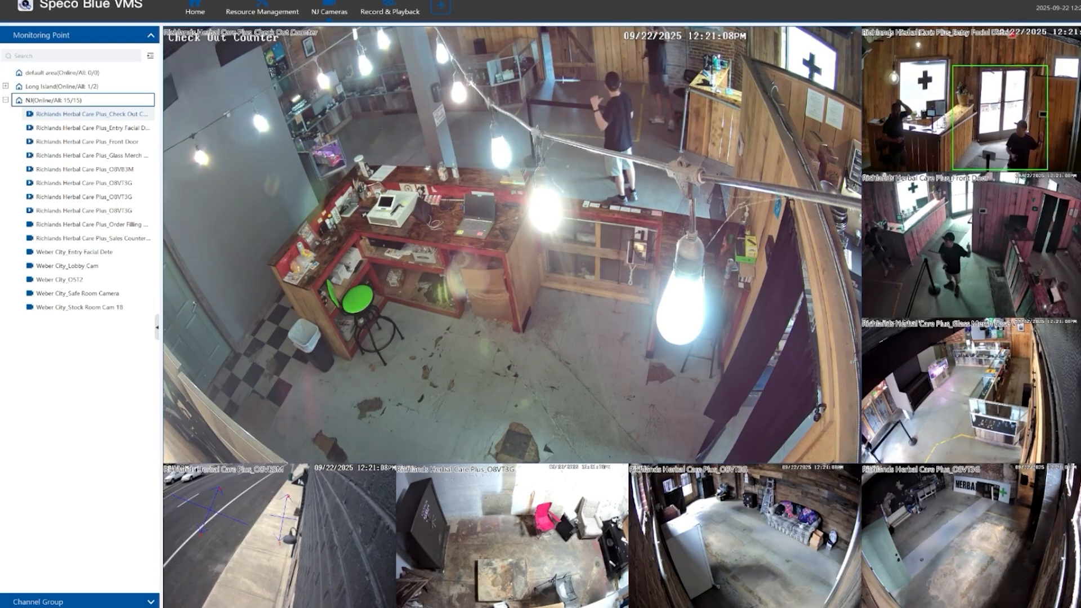
Switch the NJ Cameras preview to the 4-window layout
{"action": "left_click", "coordinate": [178, 607]}
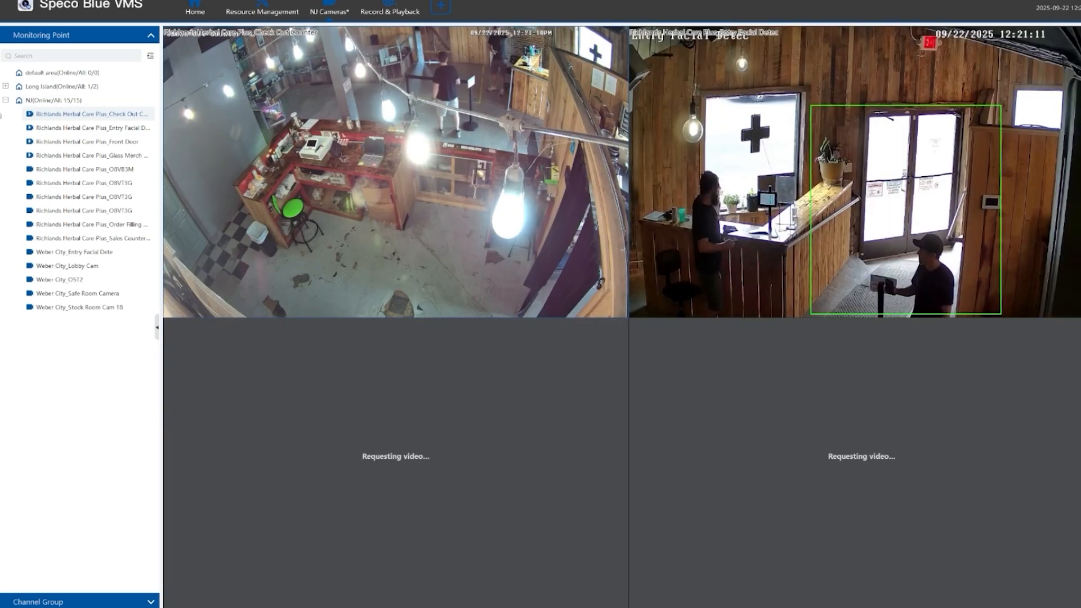
Expand the Long Island area's camera list and review the stream types available for the preview
{"action": "left_click", "coordinate": [6, 86]}
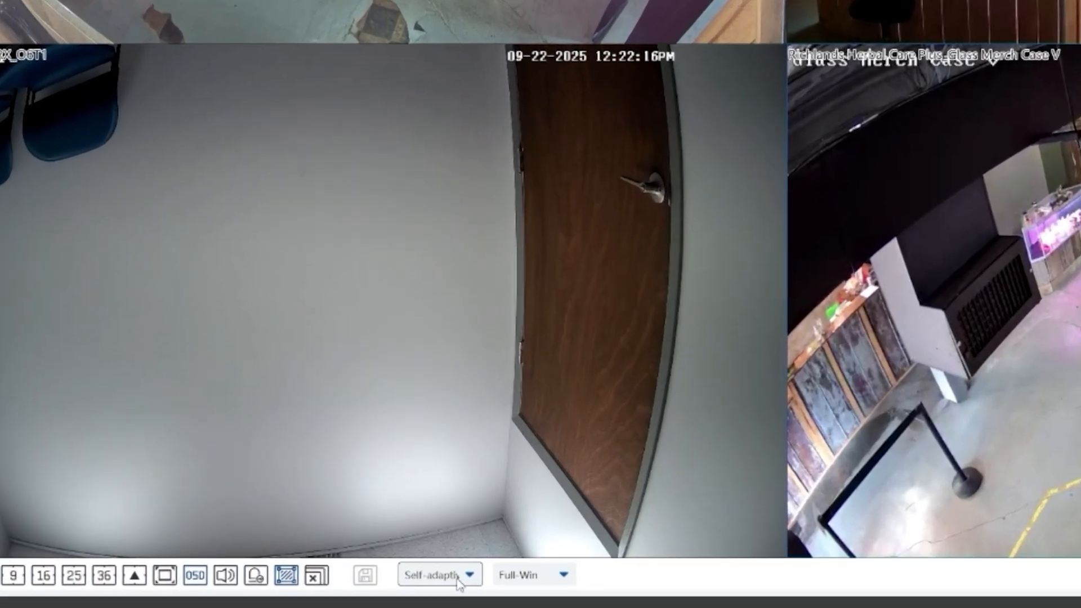
{"action": "left_click", "coordinate": [408, 594]}
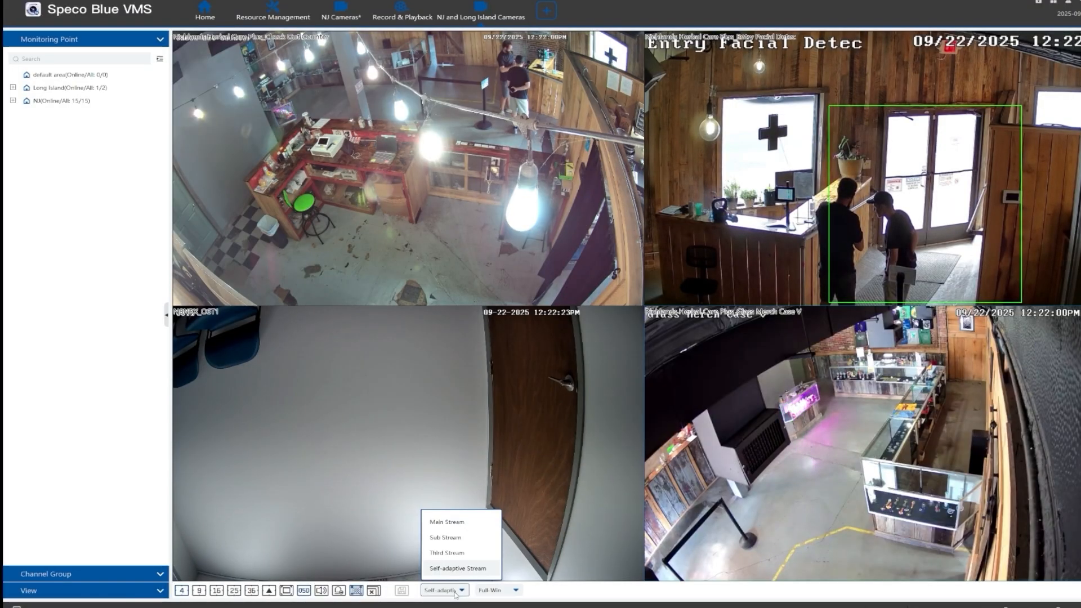
{"action": "left_click", "coordinate": [535, 399]}
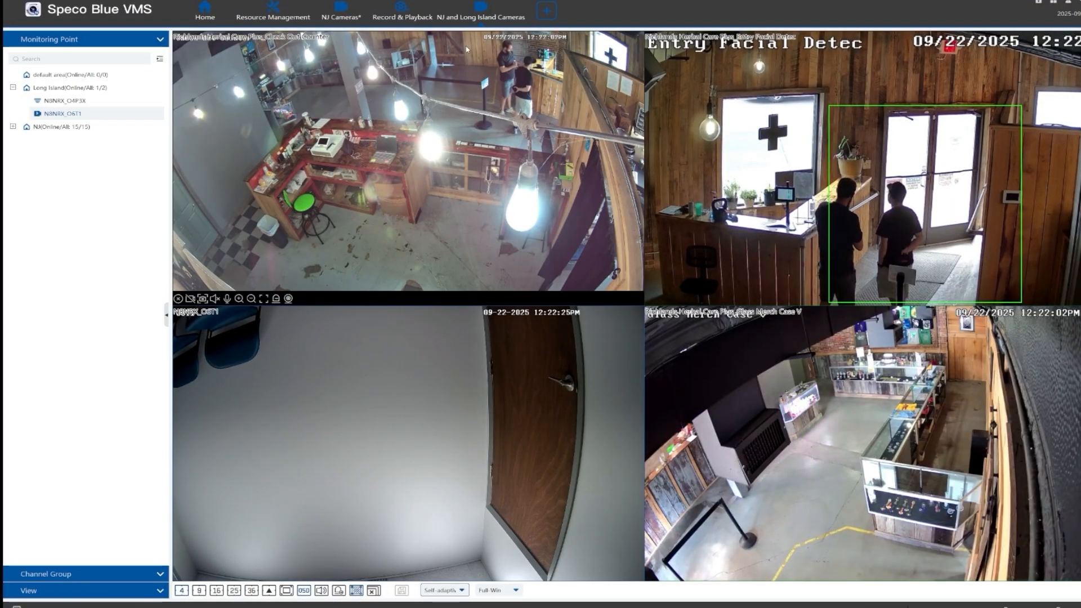
Detach the NJ and Long Island Cameras view into its own window and maximize that window
{"action": "left_click_drag", "start_coordinate": [476, 16], "coordinate": [422, 269]}
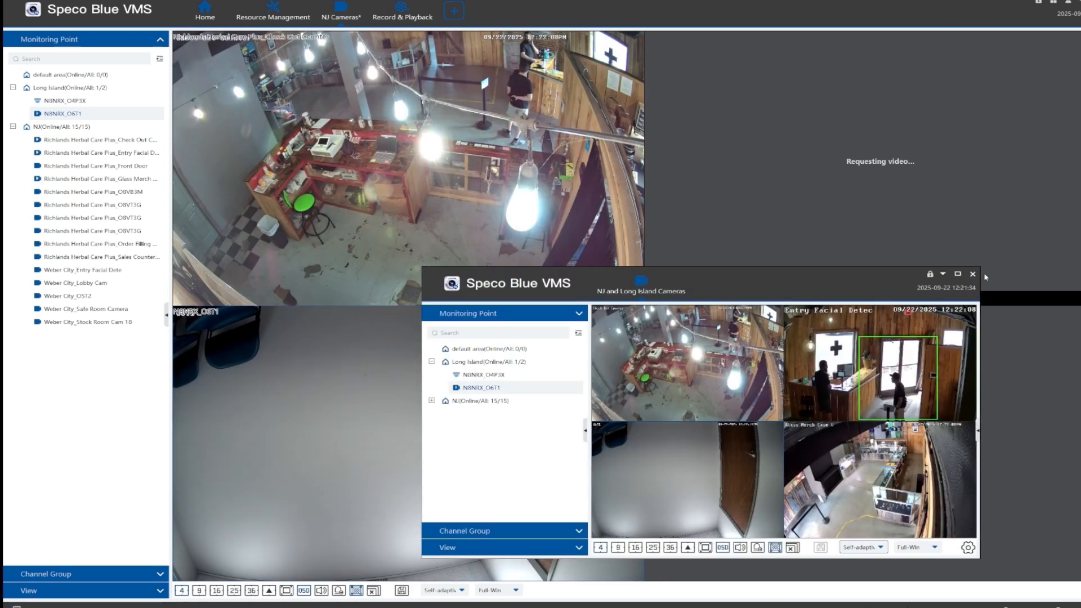
{"action": "left_click", "coordinate": [958, 274]}
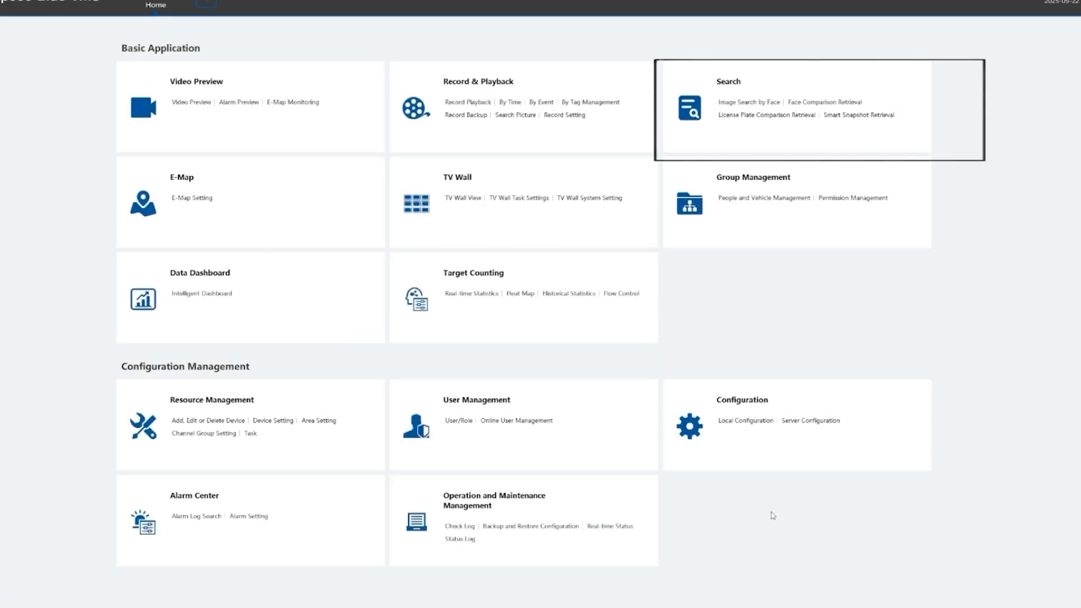
Run a Smart Snapshot Retrieval search on the NJ area with the match type set to People
{"action": "left_click", "coordinate": [728, 90]}
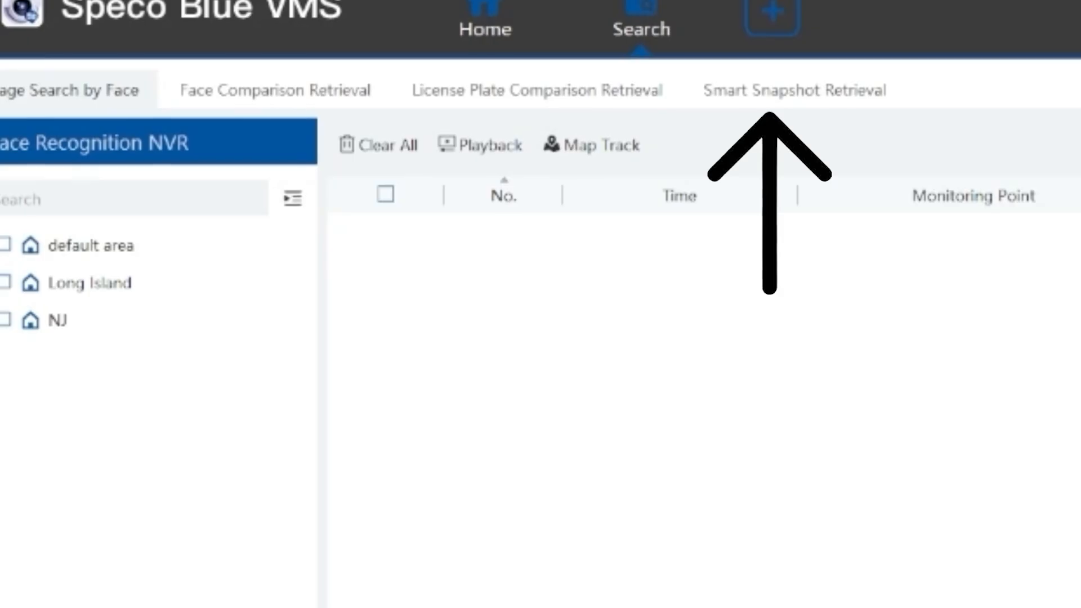
{"action": "left_click", "coordinate": [763, 97]}
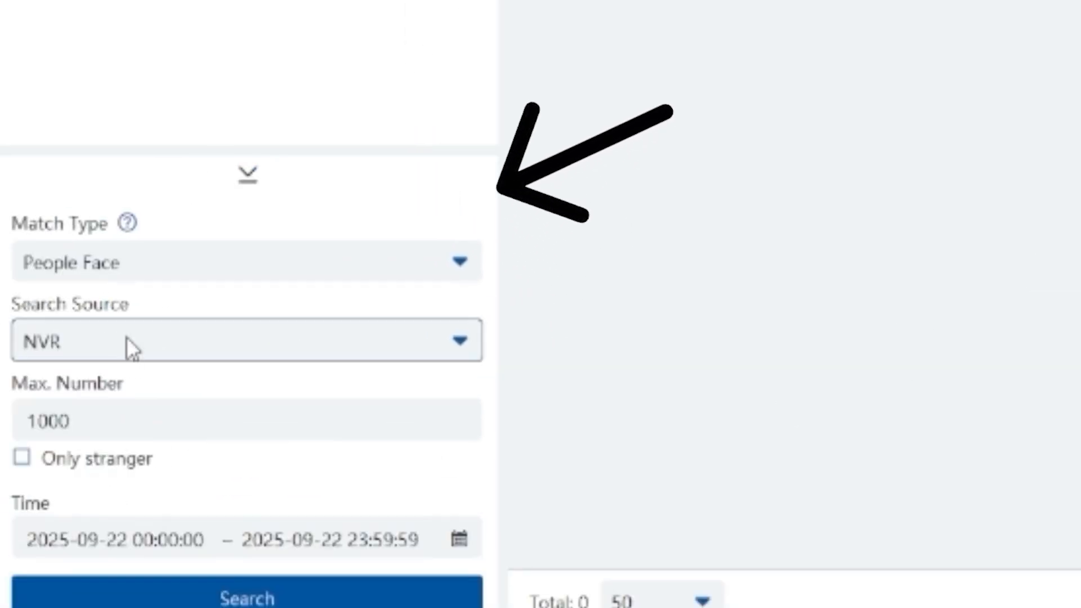
{"action": "left_click", "coordinate": [61, 262]}
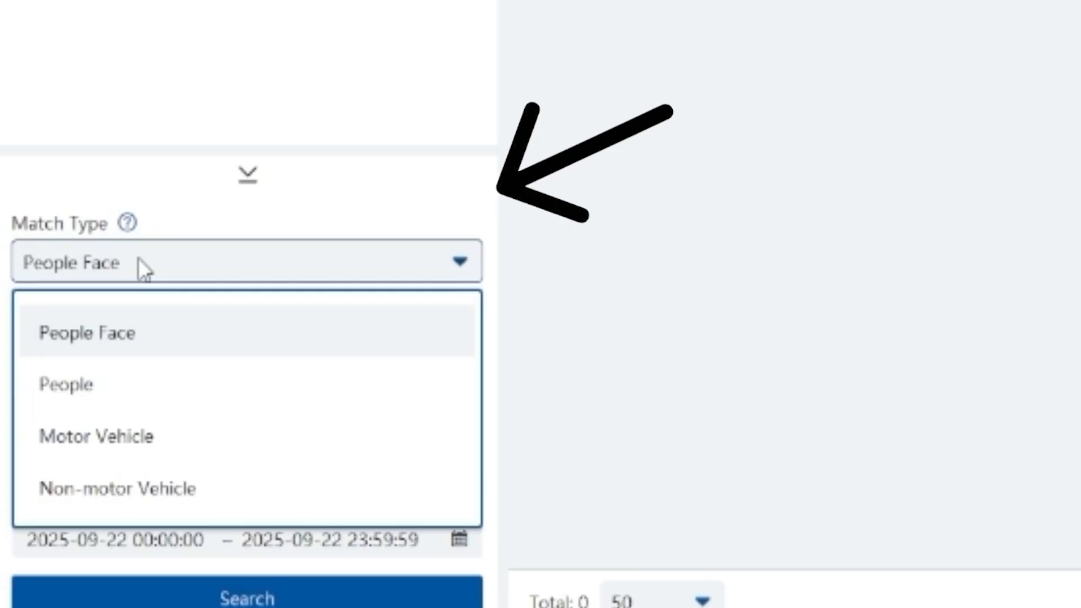
{"action": "left_click", "coordinate": [120, 391]}
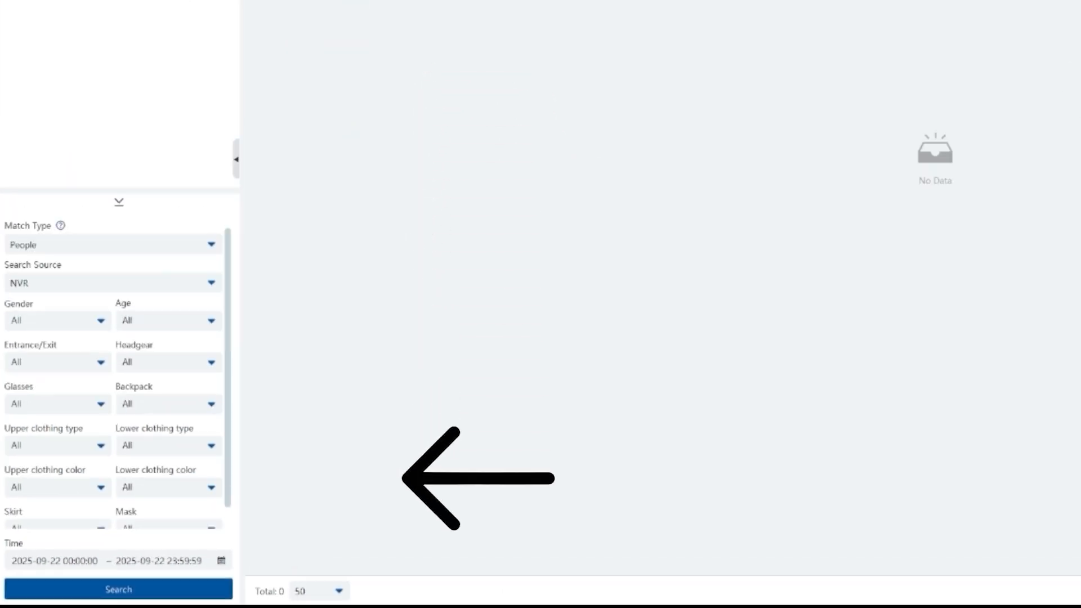
{"action": "left_click", "coordinate": [19, 75]}
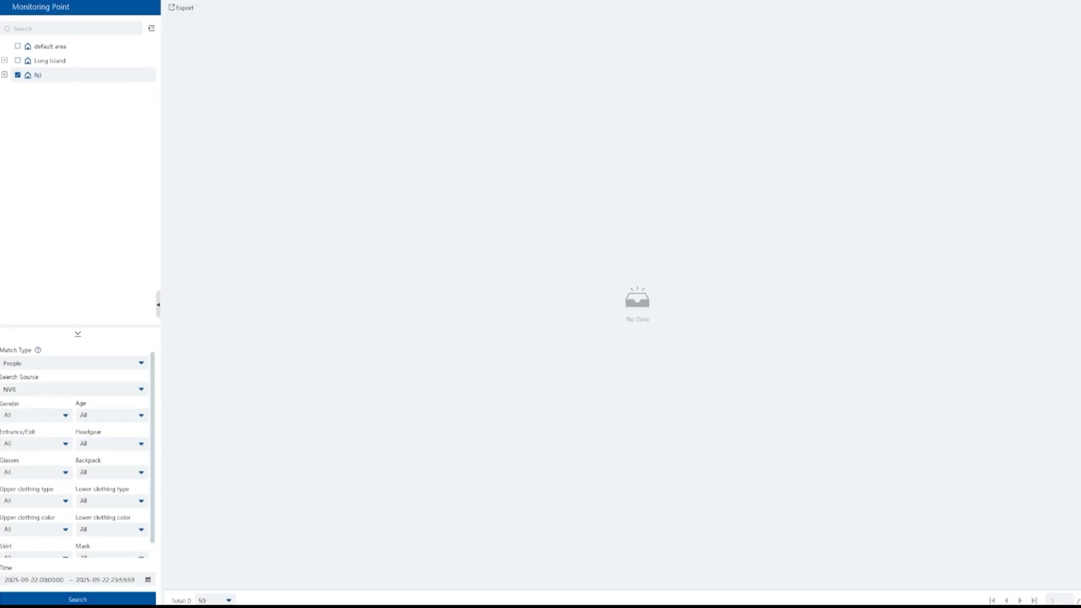
{"action": "left_click", "coordinate": [78, 600]}
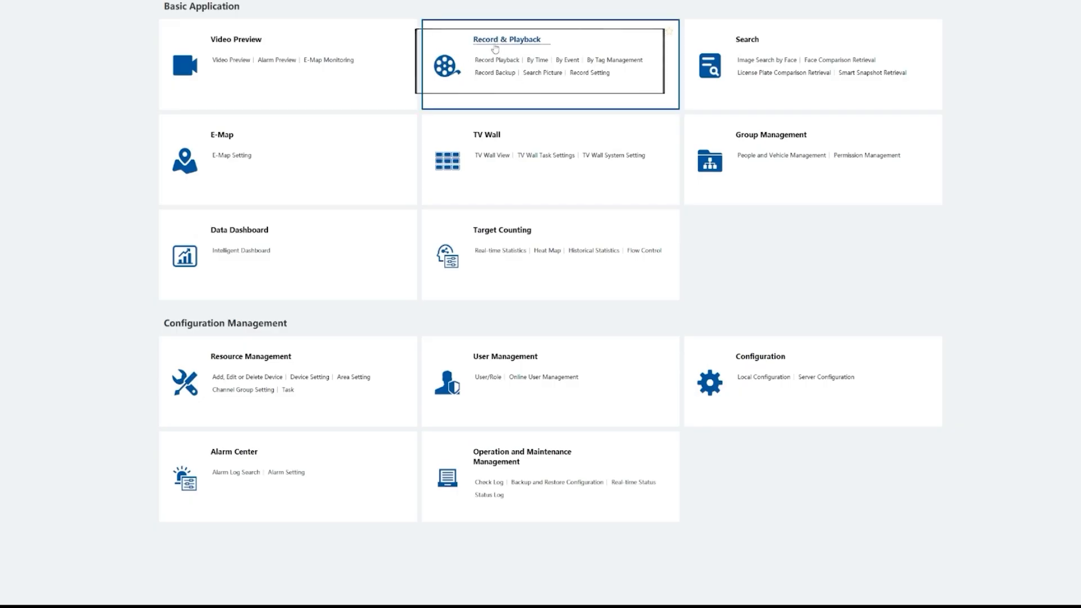
Set up record playback for all cameras in the NJ area on September 17, 2025
{"action": "left_click", "coordinate": [465, 54]}
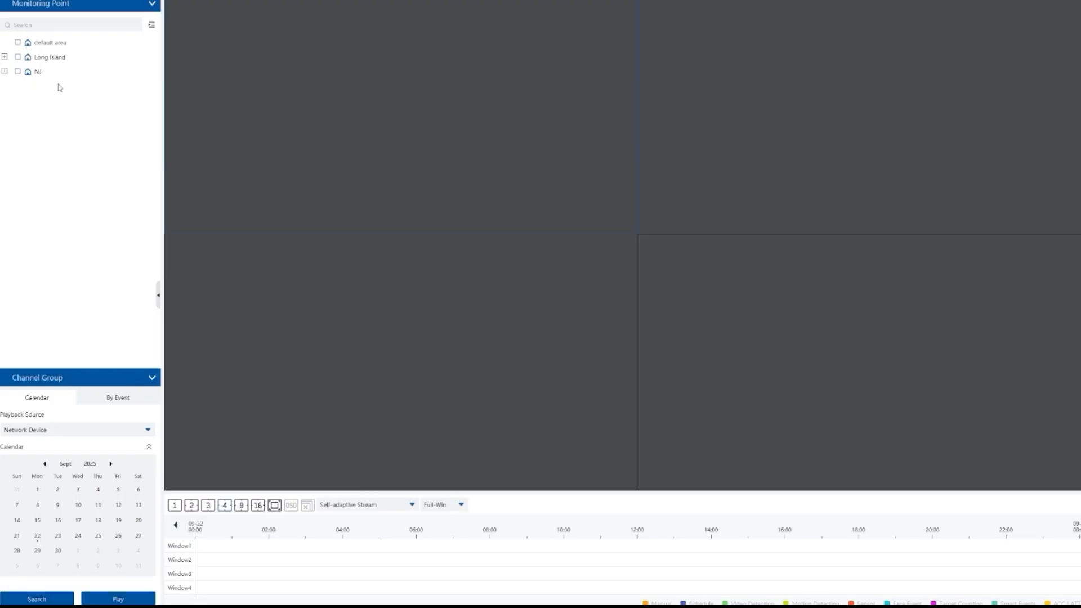
{"action": "left_click", "coordinate": [5, 71]}
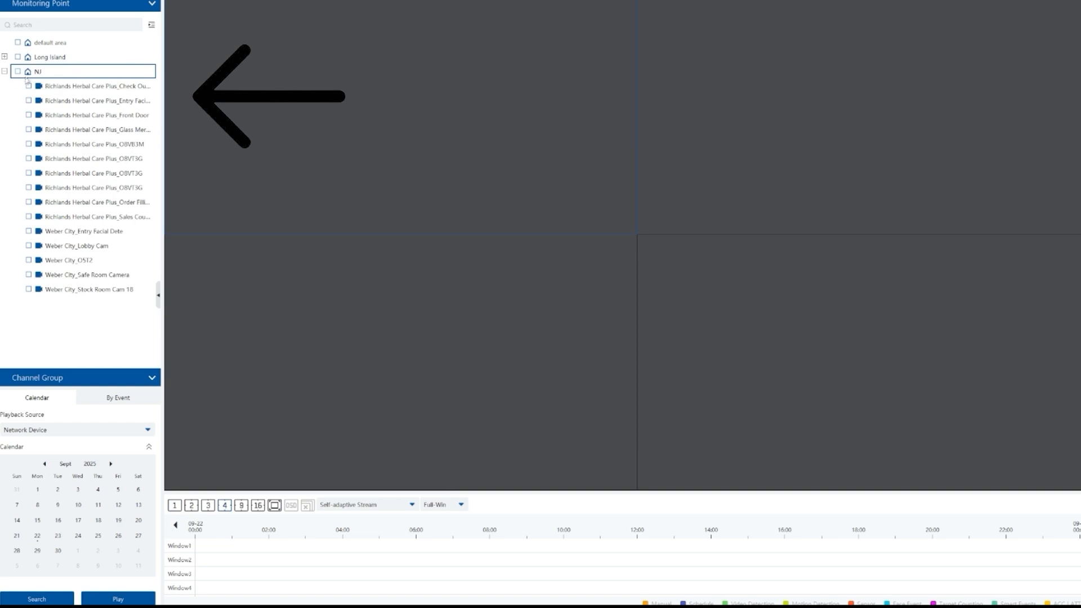
{"action": "left_click", "coordinate": [19, 72]}
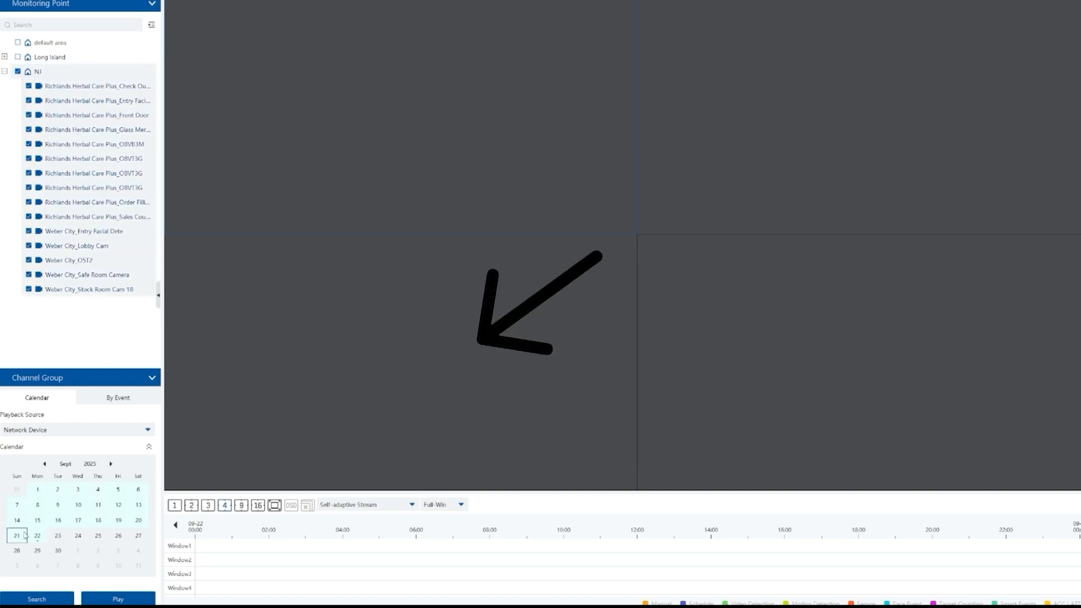
{"action": "left_click", "coordinate": [78, 520]}
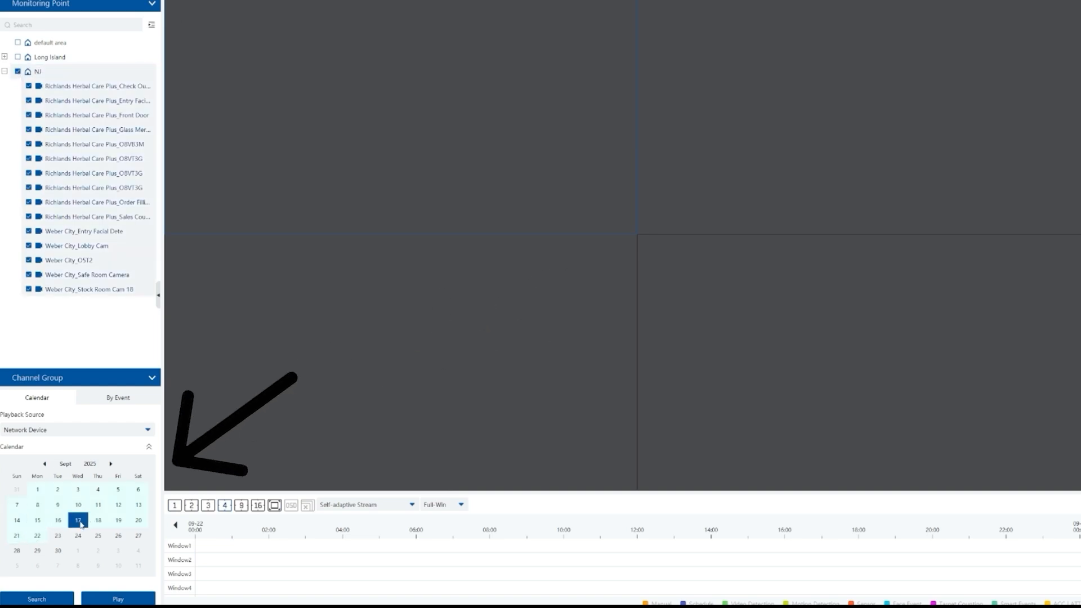
Search the selected cameras' recordings by event, play them back, and pause at about 08:09
{"action": "left_click", "coordinate": [117, 400]}
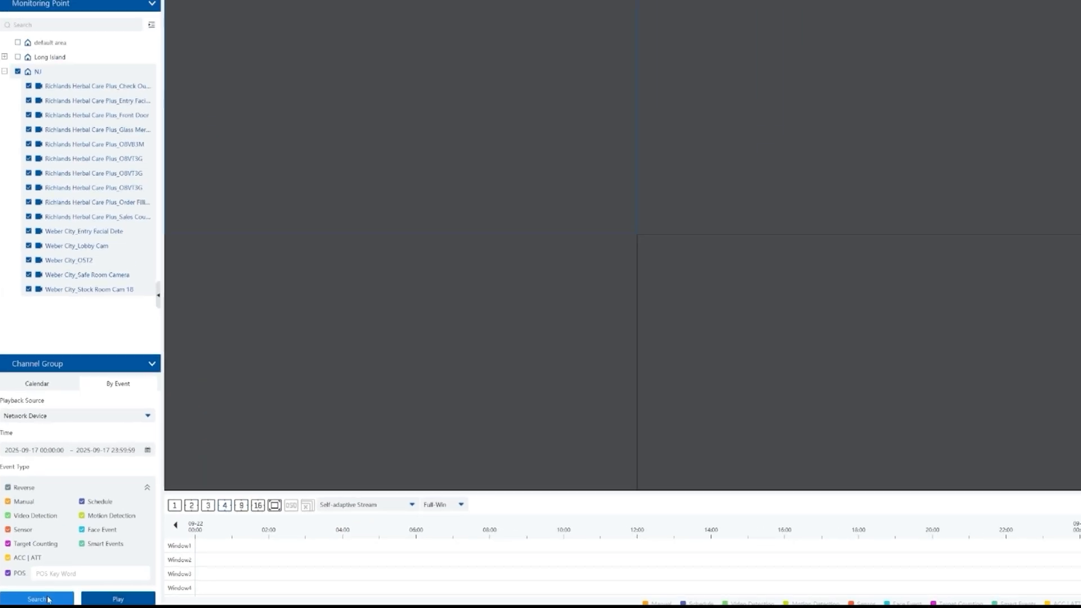
{"action": "left_click", "coordinate": [48, 598]}
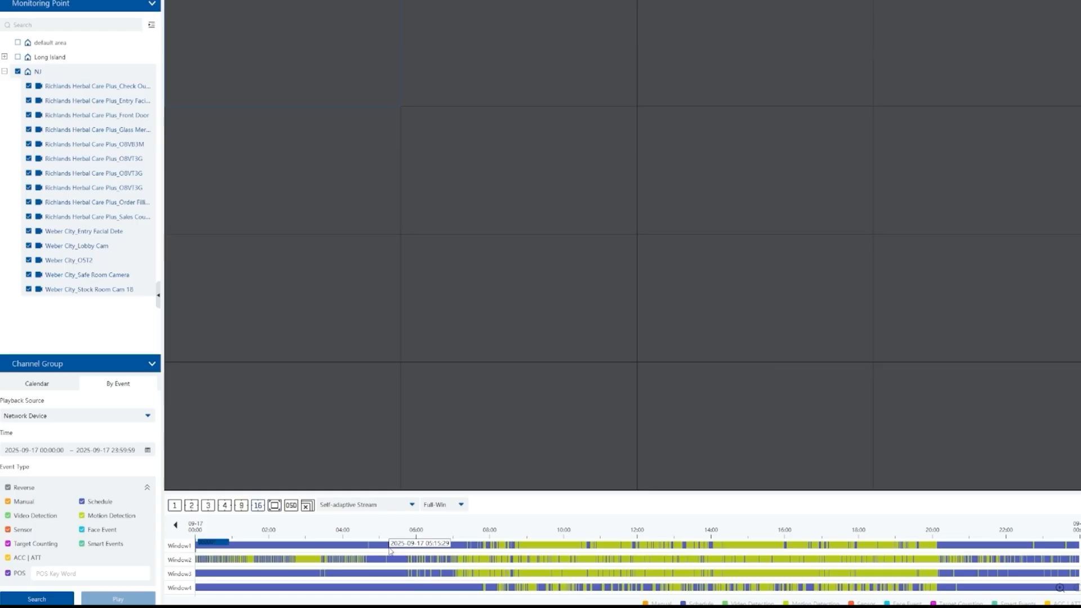
{"action": "left_click", "coordinate": [341, 501]}
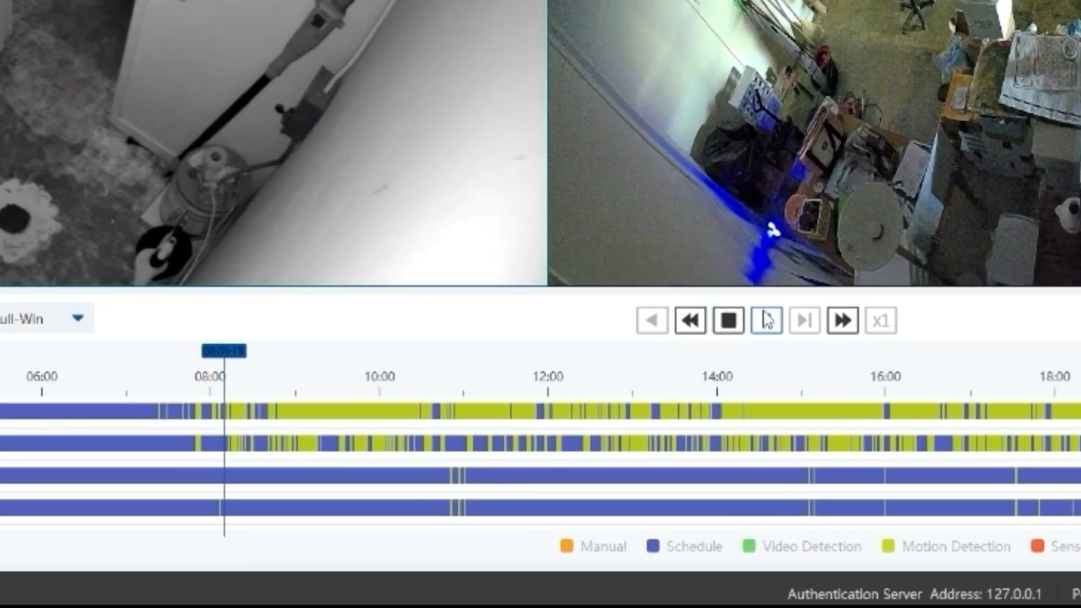
{"action": "left_click", "coordinate": [767, 321]}
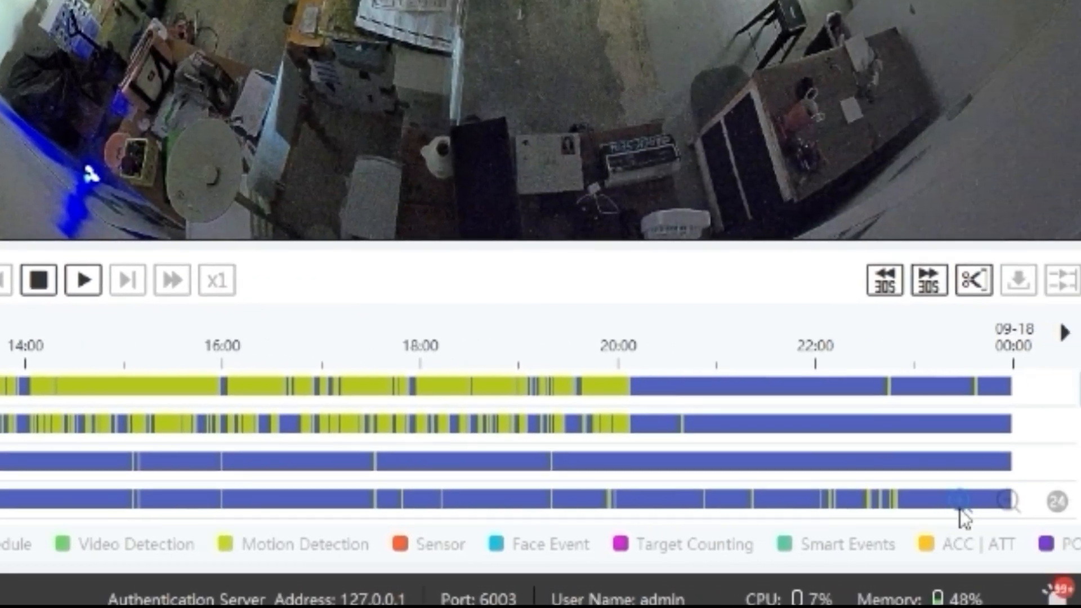
Mark clips from about 08:09 to about 08:10 on the four visible camera timelines and download them as a record backup
{"action": "scroll", "coordinate": [964, 506], "scroll_direction": "up", "scroll_amount": 5}
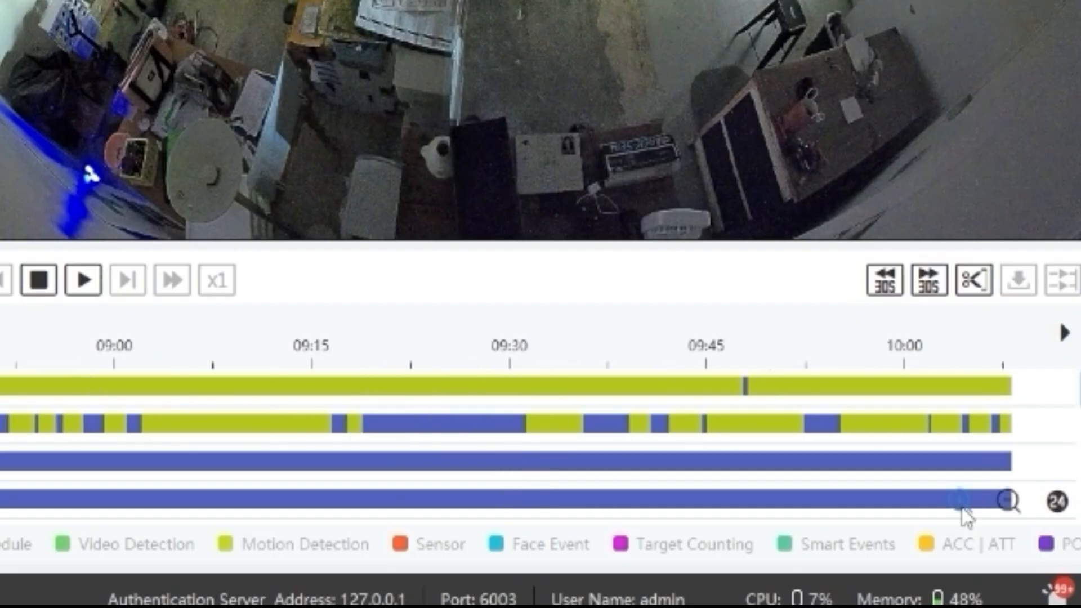
{"action": "scroll", "coordinate": [964, 509], "scroll_direction": "up", "scroll_amount": 3}
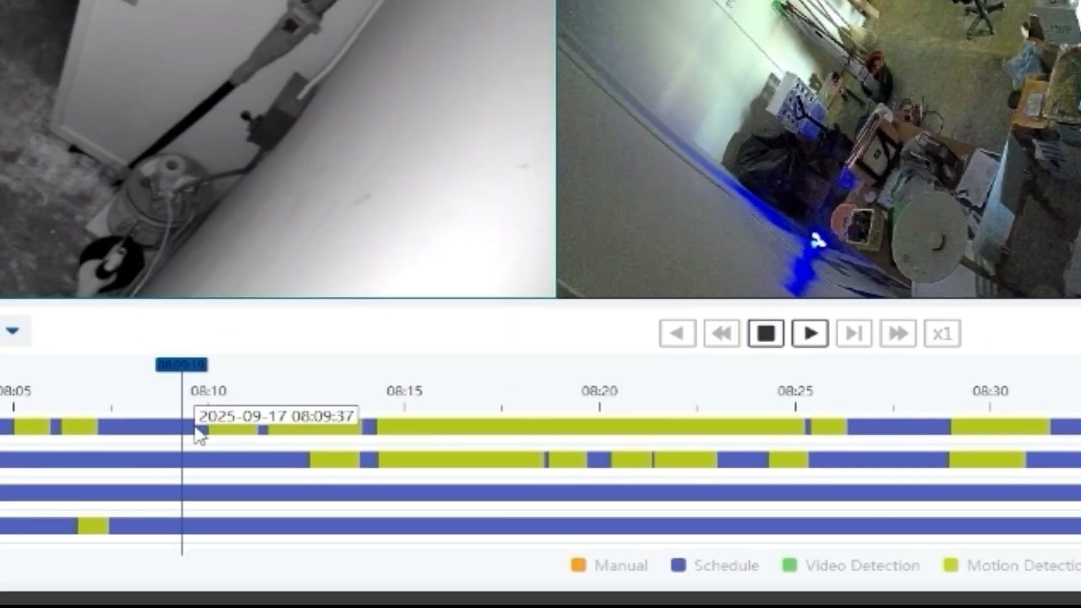
{"action": "left_click", "coordinate": [190, 518]}
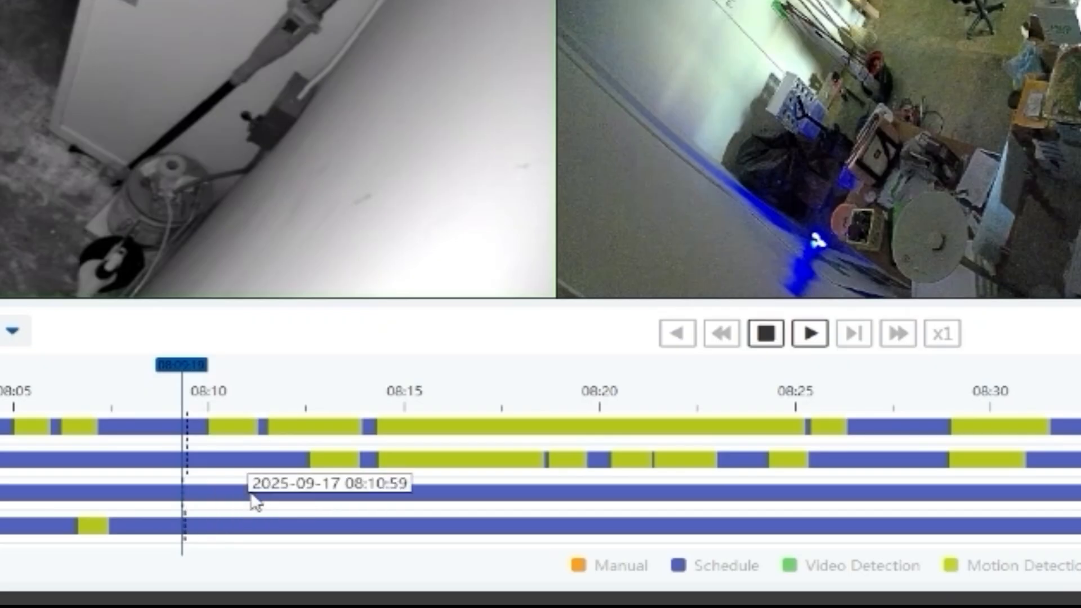
{"action": "left_click", "coordinate": [245, 423]}
{"action": "left_click", "coordinate": [242, 456]}
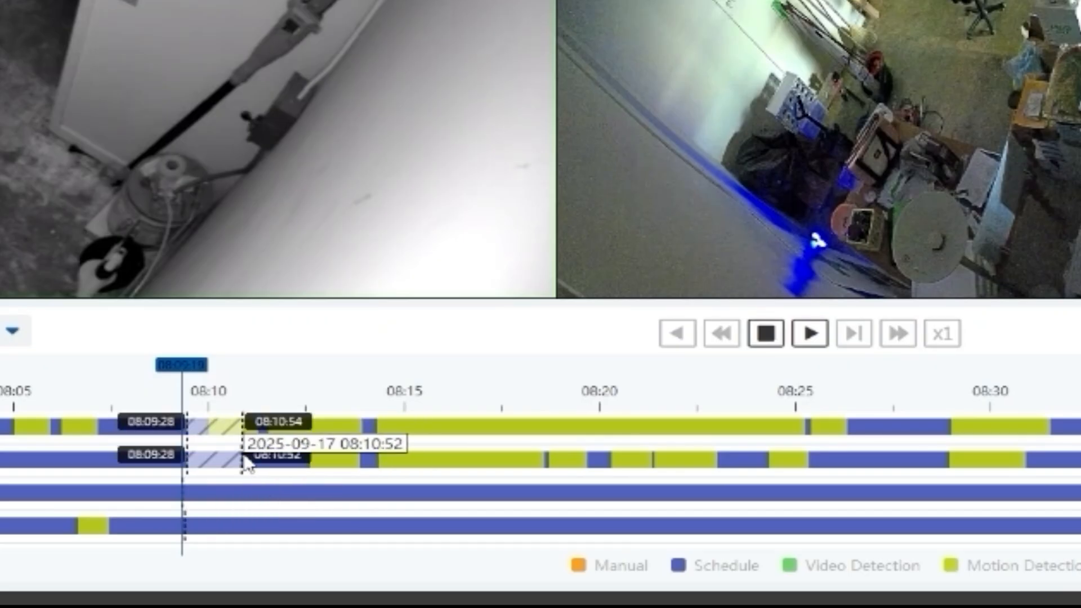
{"action": "left_click", "coordinate": [239, 494]}
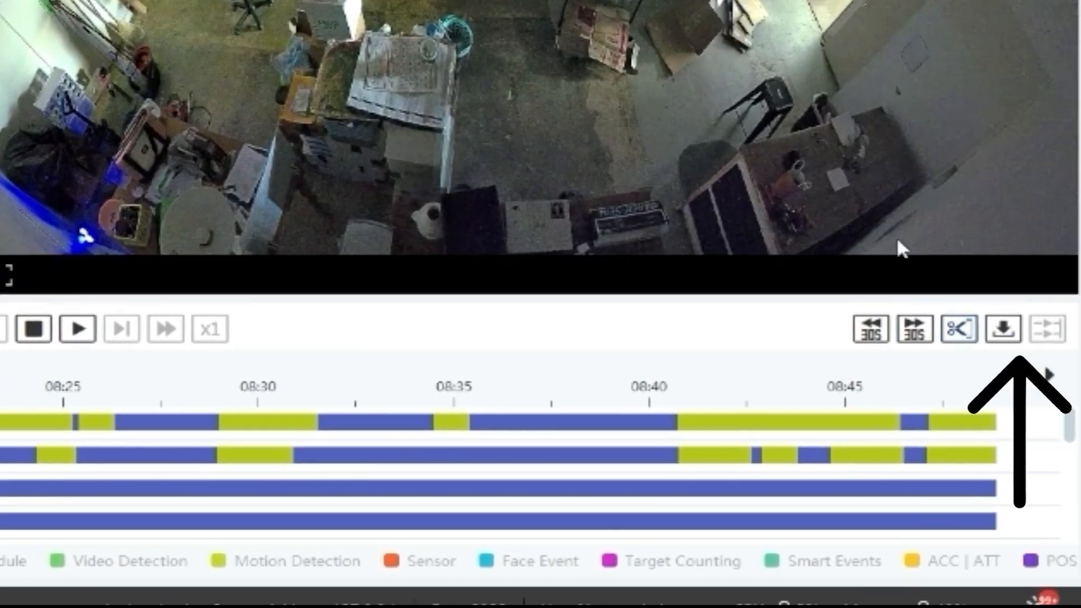
{"action": "left_click", "coordinate": [1016, 334]}
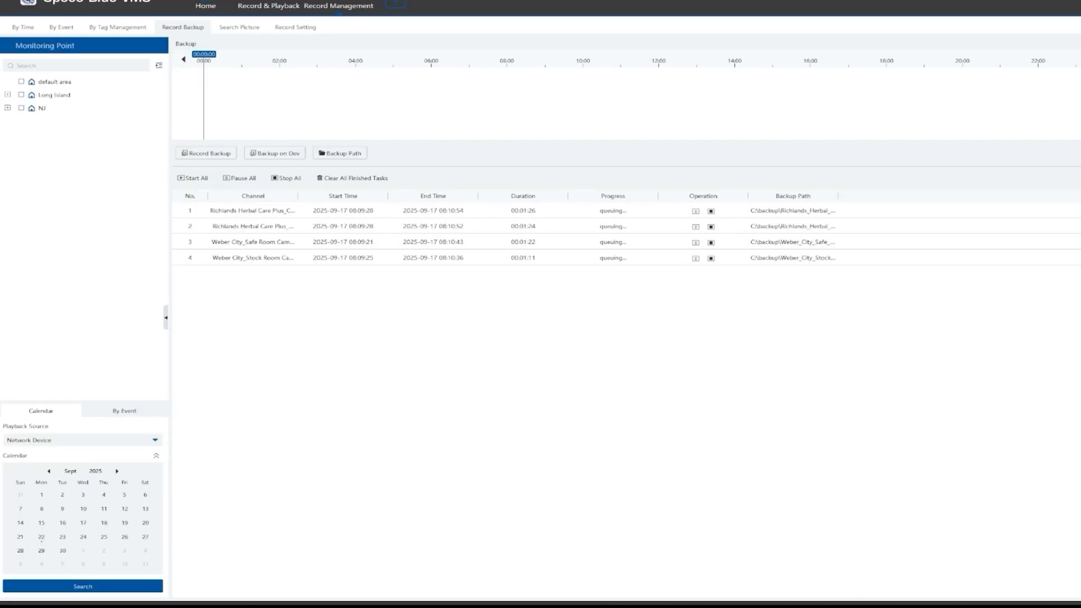